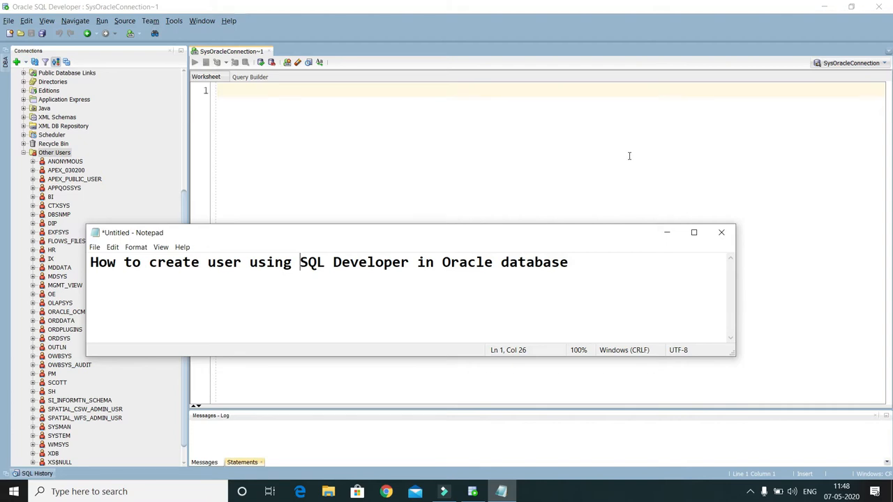
# Minimize the Notepad window and open the properties of the SysOracleConnection database connection
pyautogui.click(667, 232)
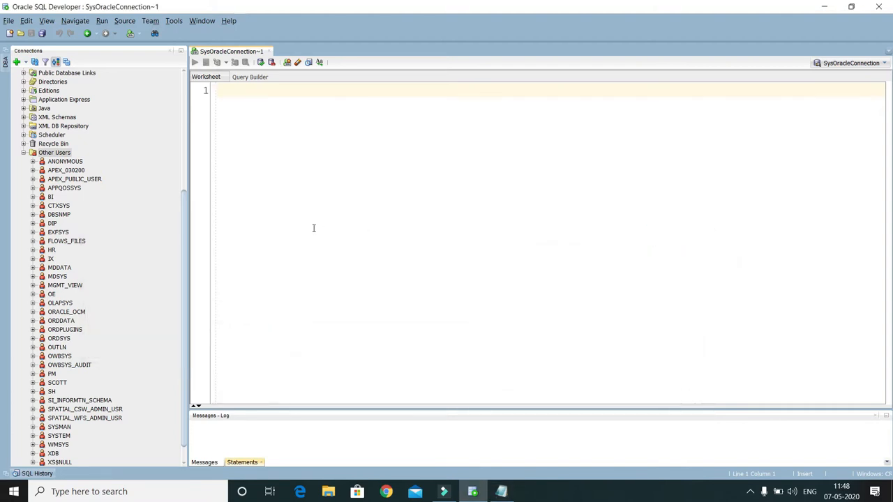
pyautogui.moveTo(189, 263); pyautogui.dragTo(183, 140)
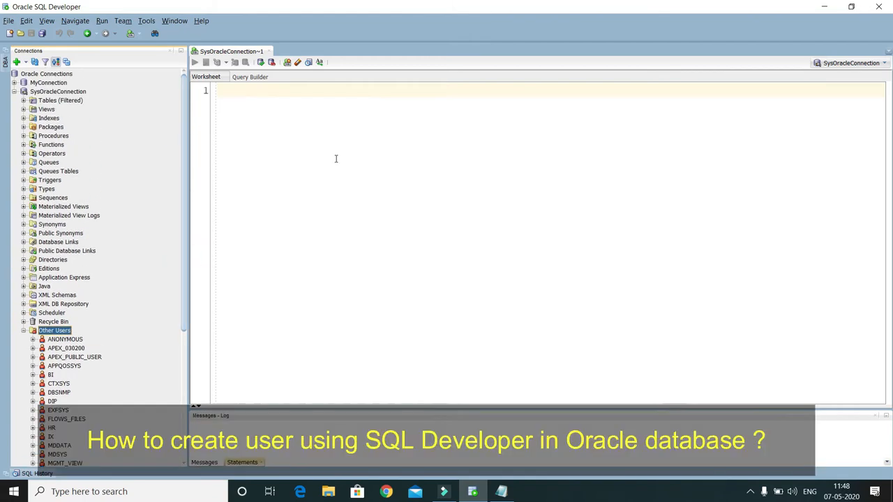
pyautogui.click(48, 94)
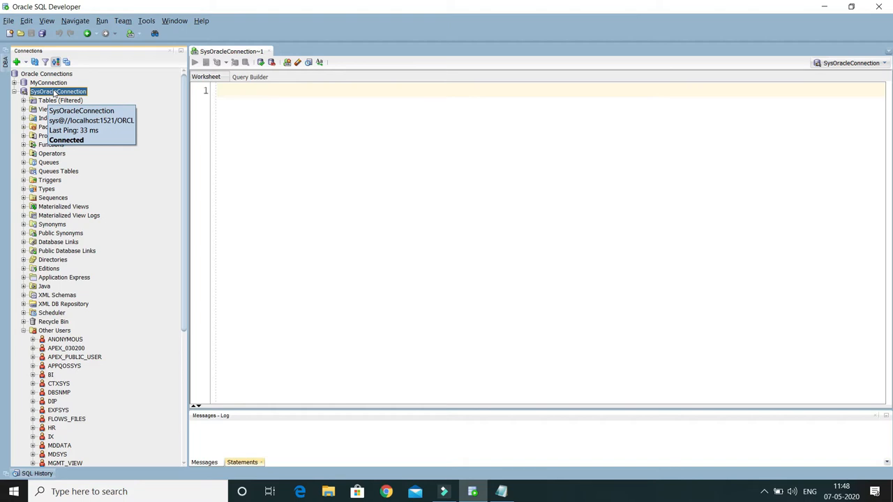
pyautogui.rightClick(55, 96)
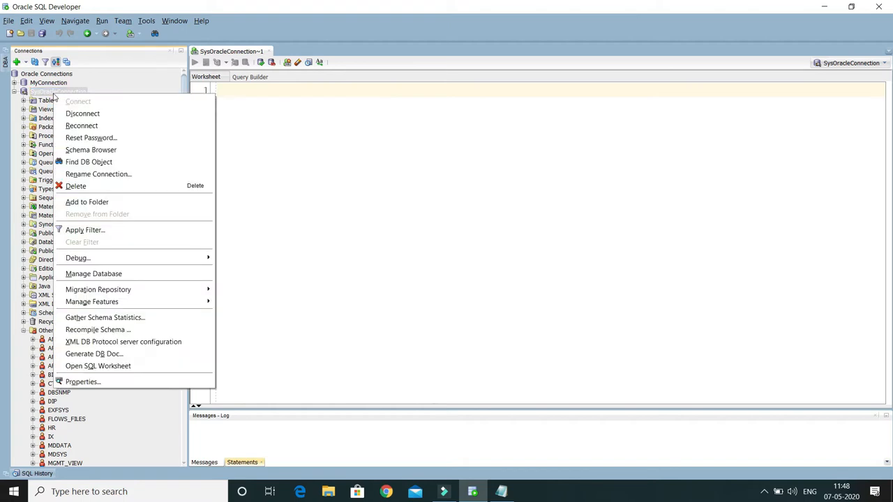
pyautogui.click(109, 382)
# Review the connection's name, username, role options and password field without changing them
pyautogui.moveTo(450, 130); pyautogui.dragTo(389, 122)
pyautogui.click(475, 114)
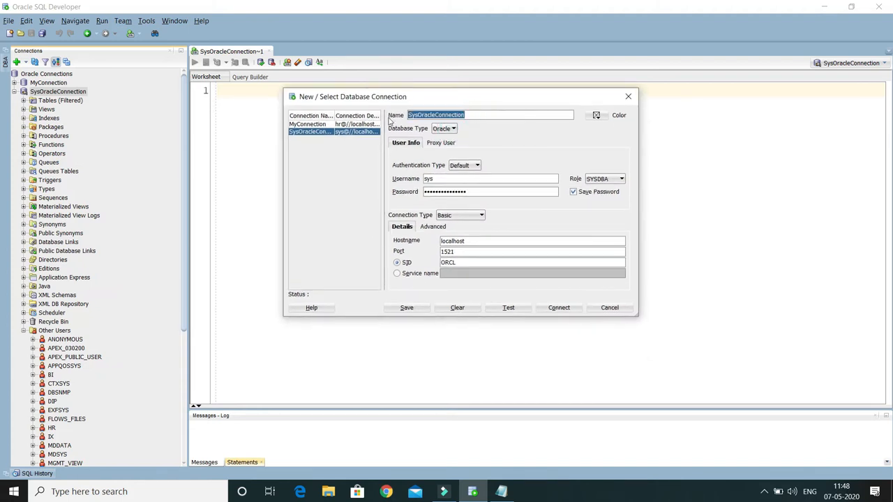
pyautogui.click(447, 179)
pyautogui.doubleClick(428, 180)
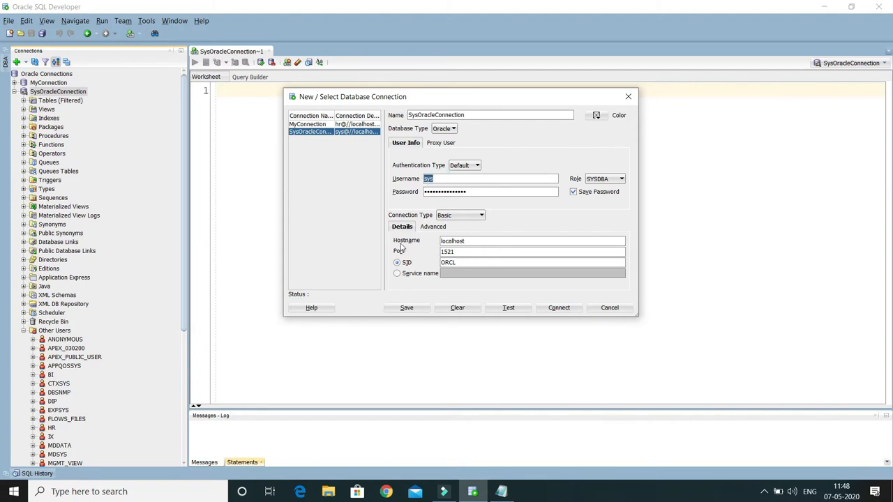
pyautogui.click(605, 182)
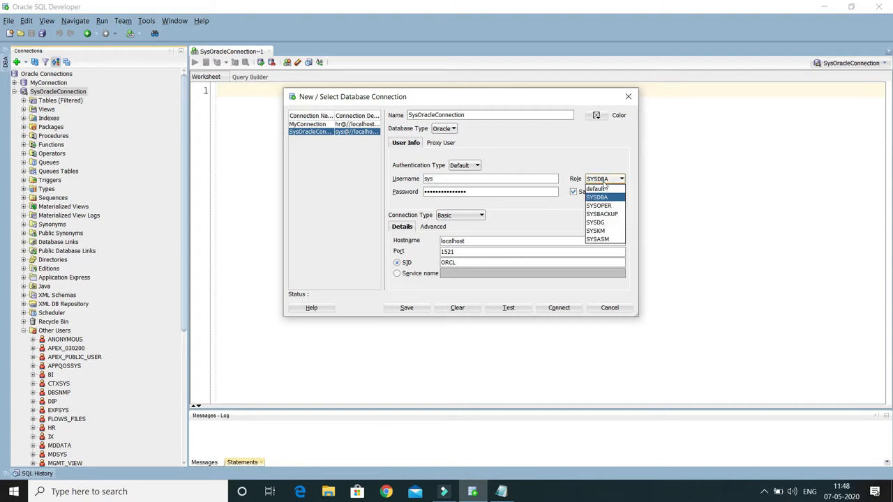
pyautogui.click(604, 181)
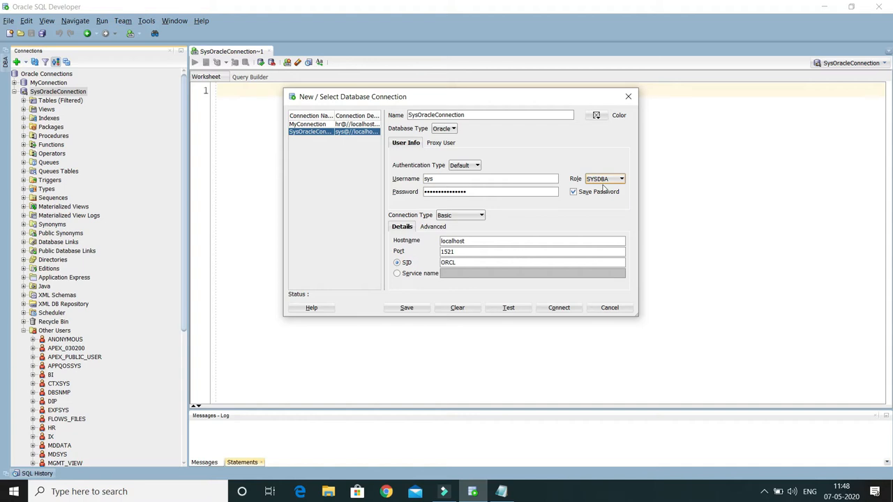
pyautogui.moveTo(482, 192); pyautogui.dragTo(415, 193)
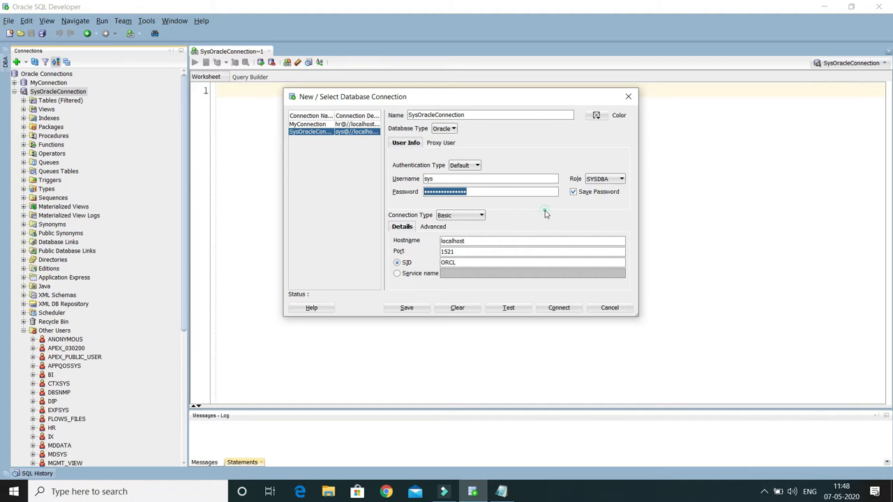
# Review the hostname, port and SID in the SysOracleConnection details
pyautogui.doubleClick(470, 241)
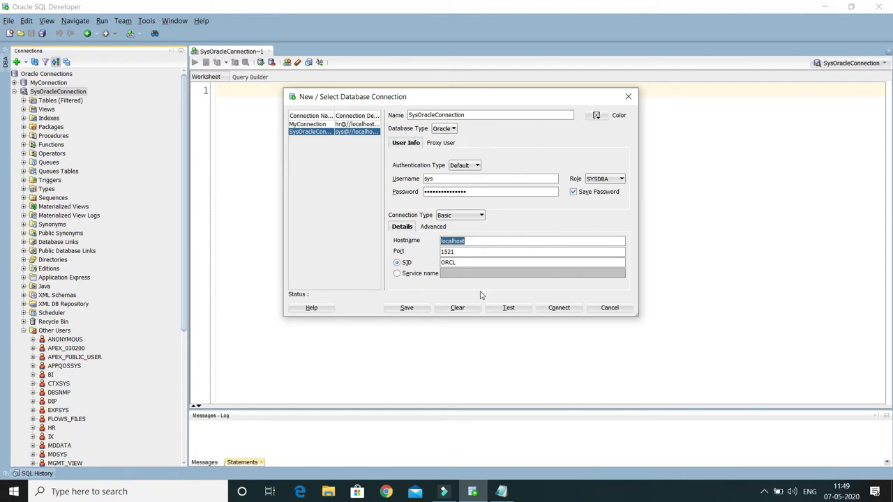
pyautogui.moveTo(479, 242); pyautogui.dragTo(437, 243)
pyautogui.click(469, 243)
pyautogui.moveTo(465, 241); pyautogui.dragTo(416, 243)
pyautogui.moveTo(456, 254); pyautogui.dragTo(406, 254)
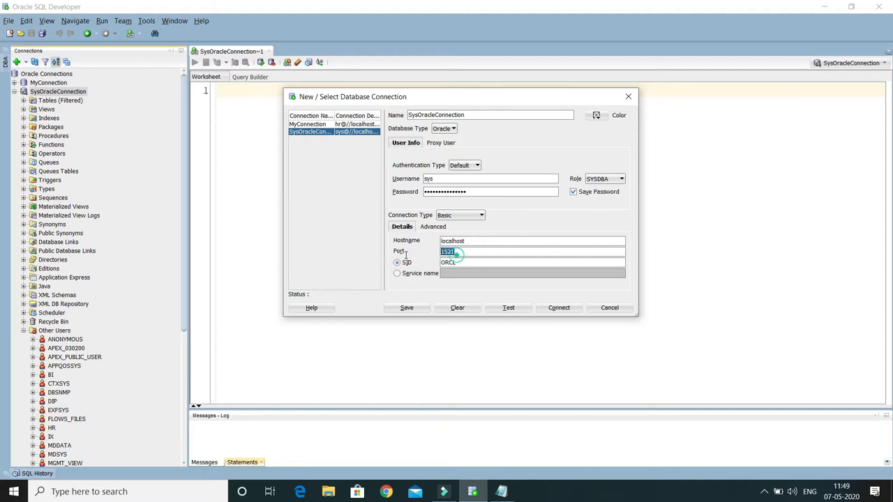
pyautogui.doubleClick(476, 261)
pyautogui.click(472, 265)
# Test the SysOracleConnection settings and close the connection dialog
pyautogui.click(507, 309)
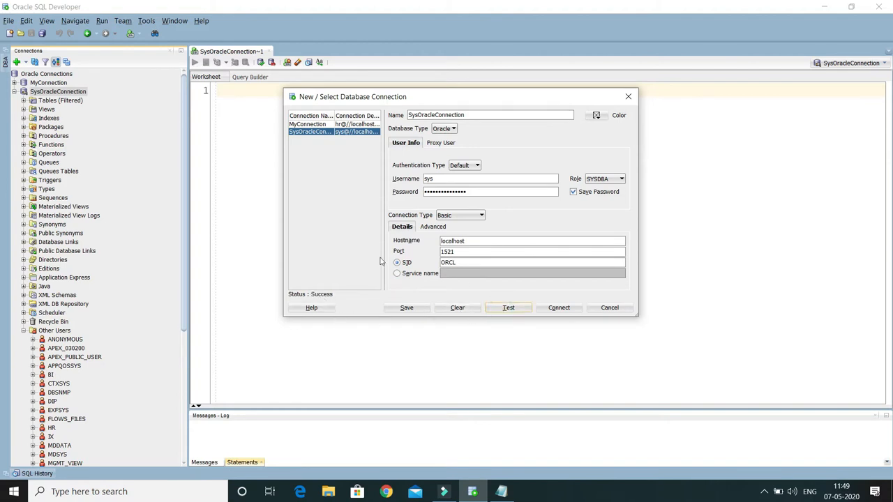
pyautogui.click(629, 97)
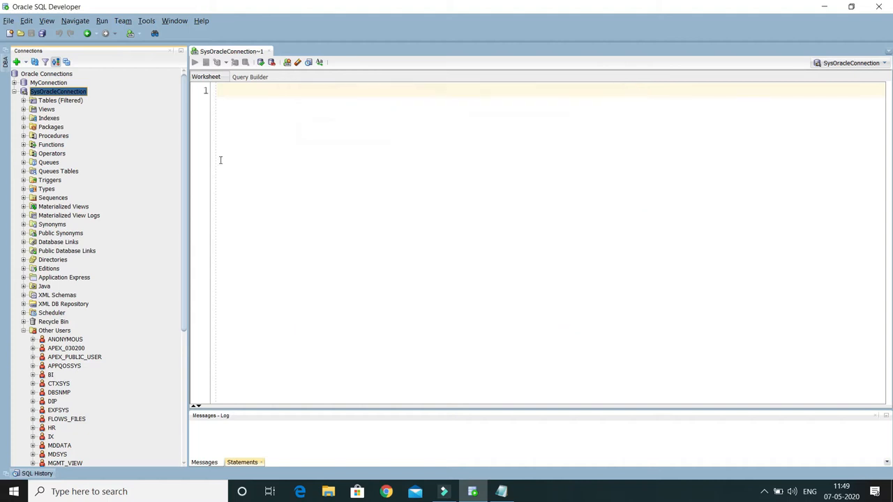
pyautogui.click(147, 136)
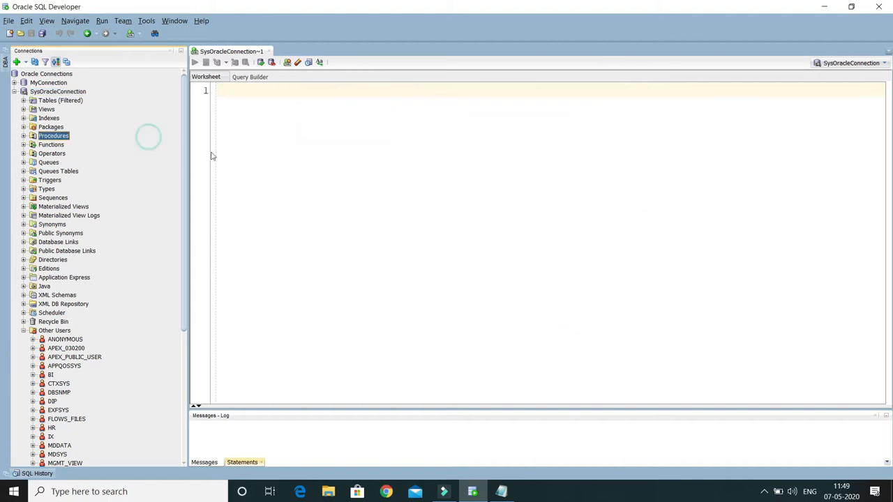
# Collapse and re-expand SysOracleConnection in the connections tree, and collapse its Other Users node
pyautogui.click(13, 93)
pyautogui.click(13, 92)
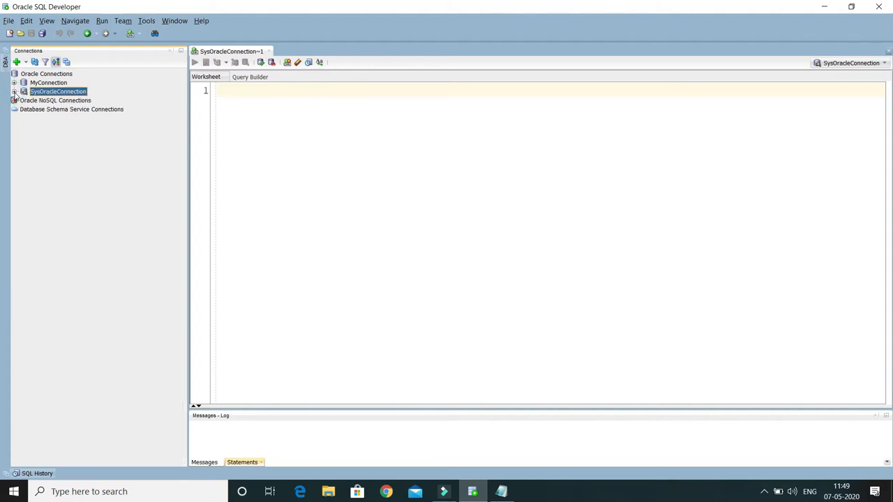
pyautogui.click(13, 92)
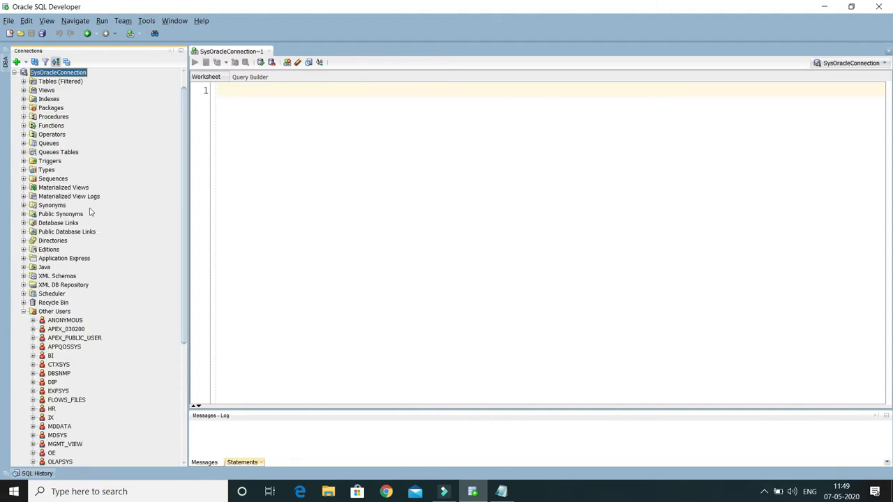
pyautogui.scroll(-2, 93, 235)
pyautogui.click(23, 260)
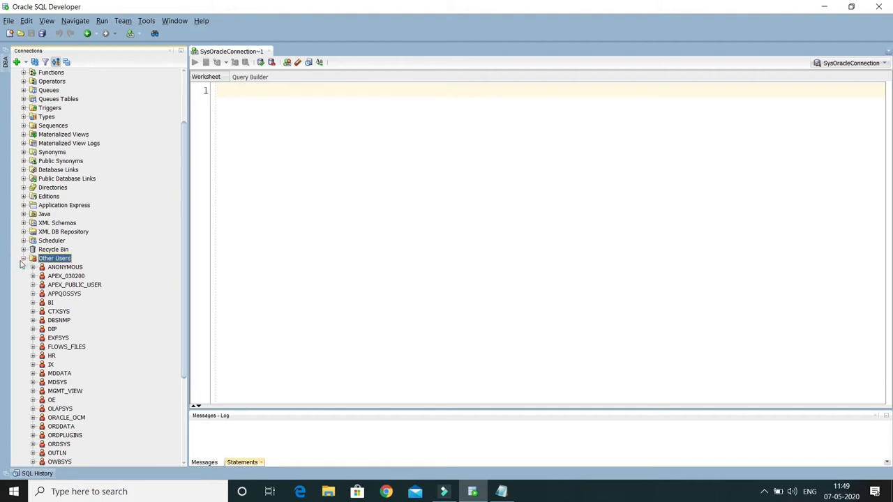
pyautogui.click(23, 259)
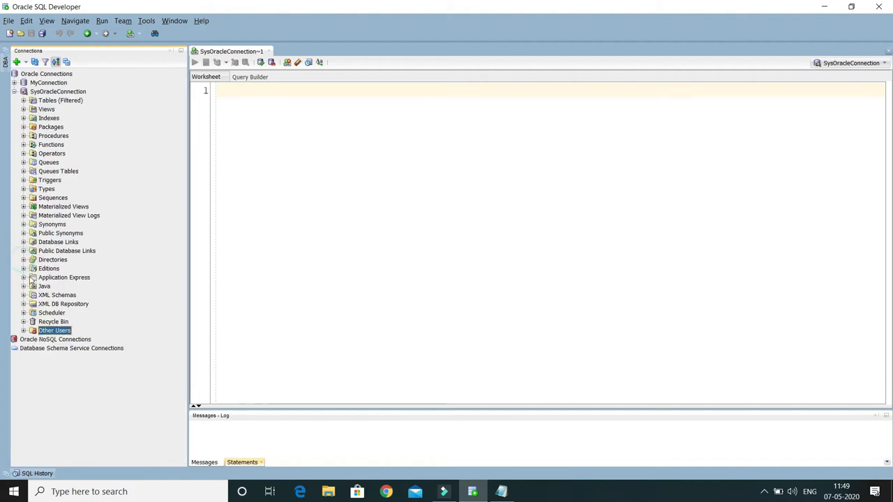
# Open the Create User dialog for Other Users and enlarge it in height and width
pyautogui.rightClick(63, 332)
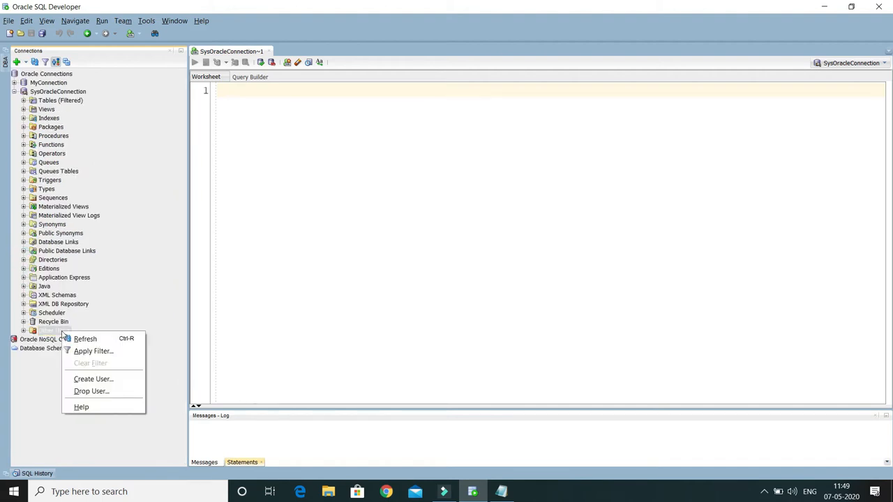
pyautogui.click(117, 381)
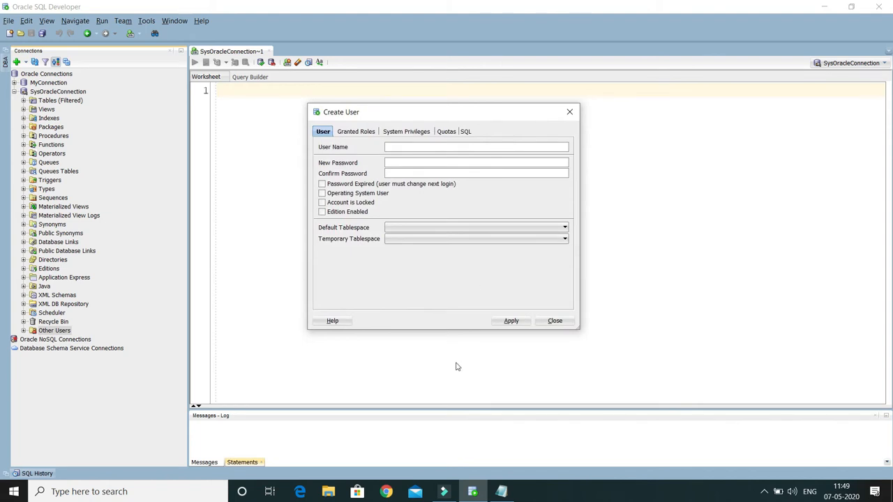
pyautogui.moveTo(451, 329); pyautogui.dragTo(447, 366)
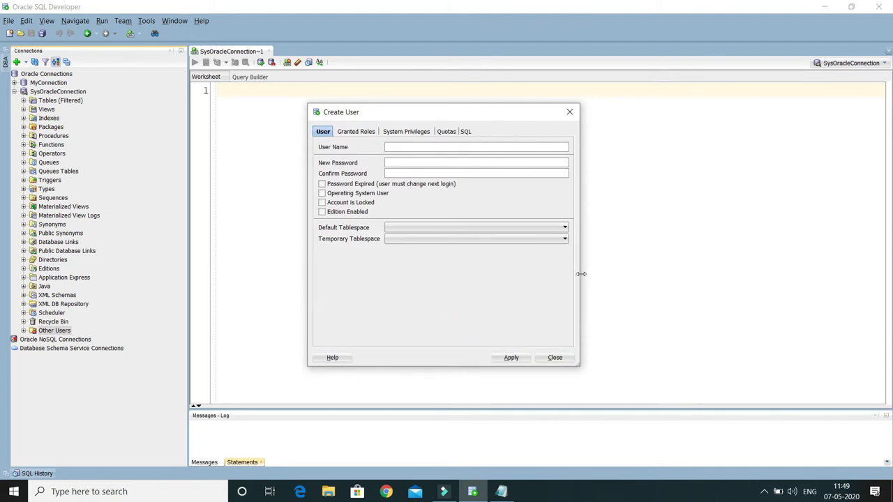
pyautogui.moveTo(578, 272); pyautogui.dragTo(668, 273)
# Enter the user name kkjava, then fill in and confirm the new user's password
pyautogui.click(413, 148)
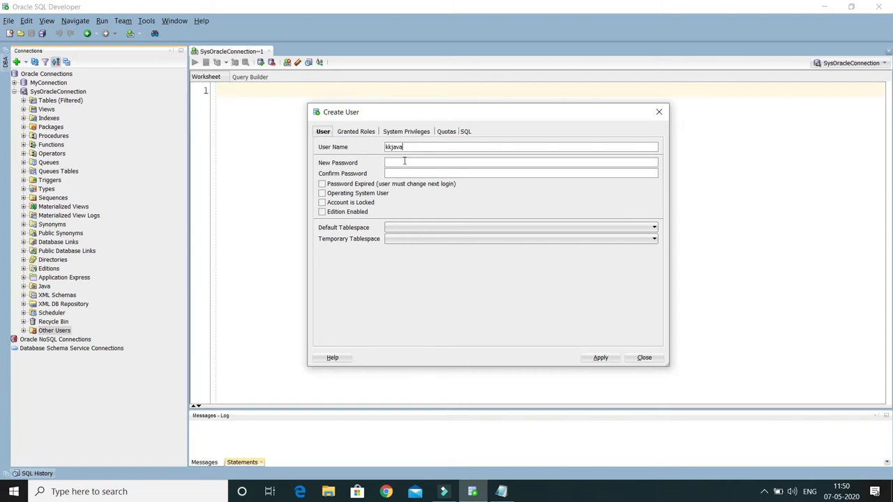
pyautogui.click(403, 163)
pyautogui.write('••••••')
# Set the new user's default tablespace to EXAMPLE and the temporary tablespace to TEMP
pyautogui.click(415, 230)
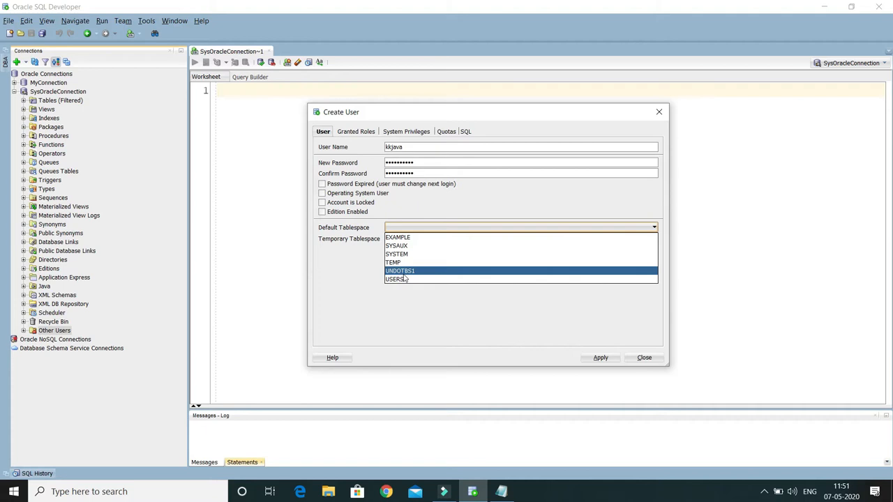
pyautogui.click(412, 238)
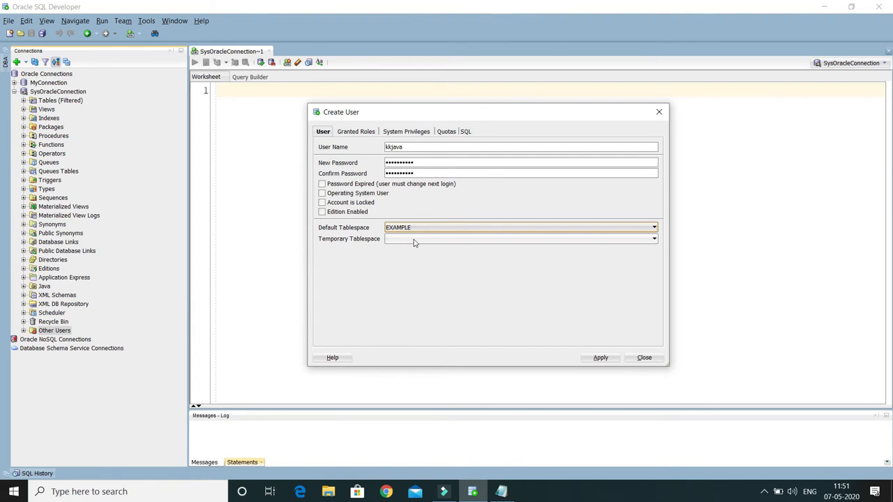
pyautogui.click(414, 240)
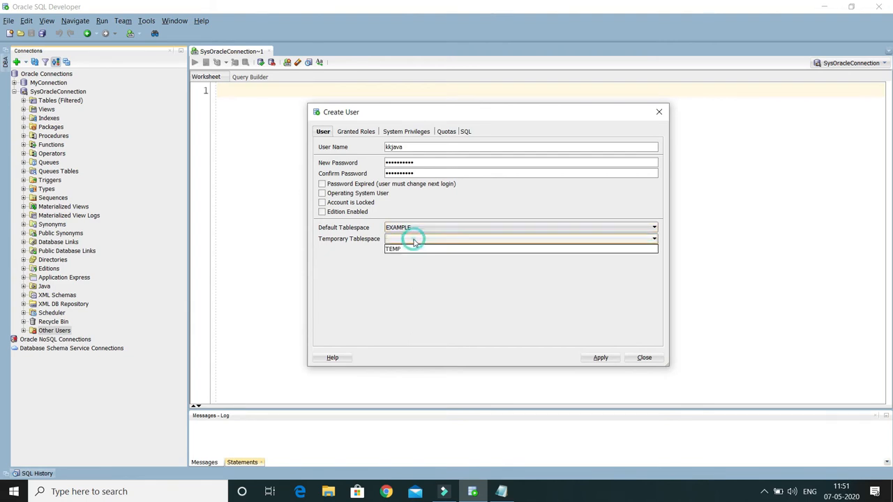
pyautogui.click(410, 251)
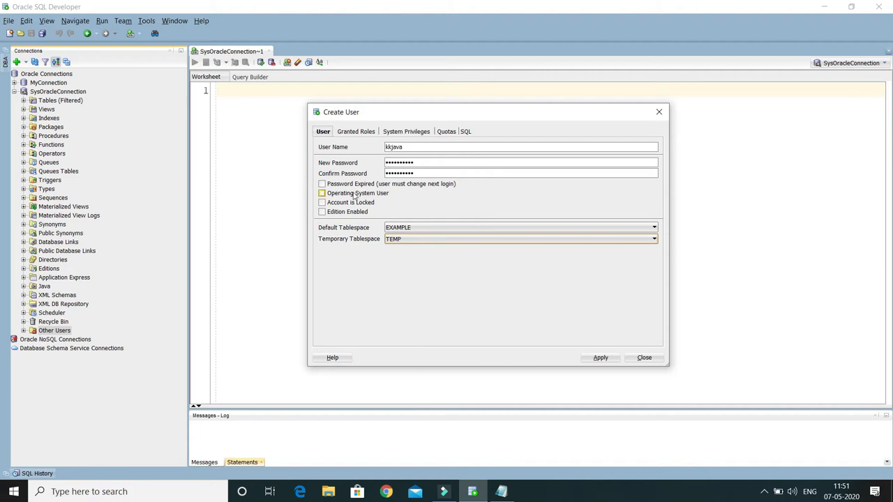
# Look through the roles that can be granted to the new user
pyautogui.click(363, 135)
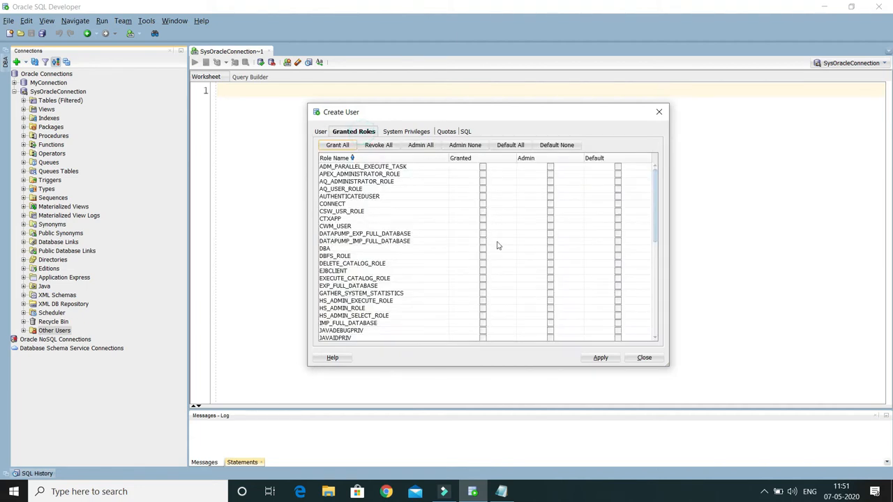
pyautogui.scroll(-5, 497, 259)
pyautogui.scroll(-4, 496, 259)
pyautogui.scroll(3, 497, 259)
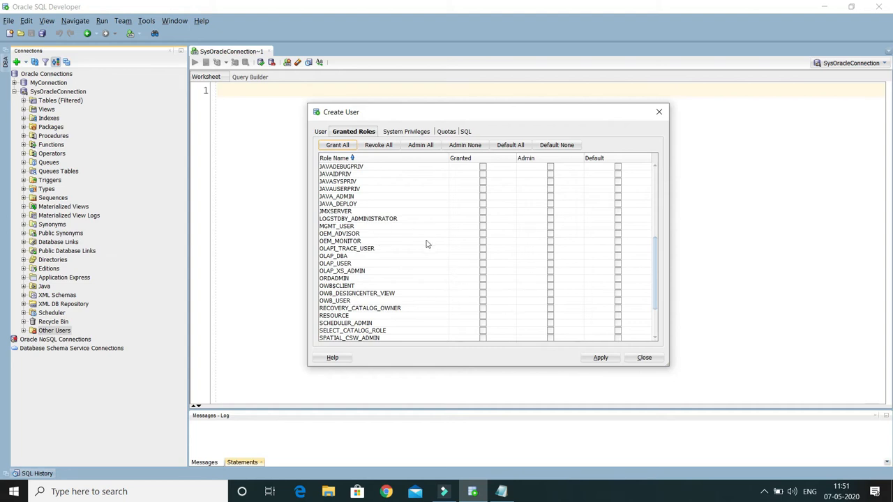
# Look through the system privileges that can be granted to the new user, including the CREATE and DROP privileges
pyautogui.click(405, 134)
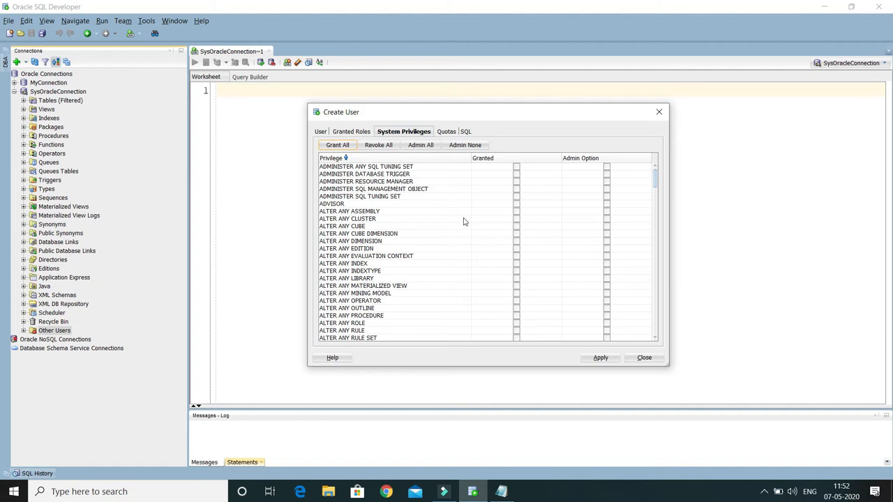
pyautogui.scroll(-4, 464, 222)
pyautogui.click(368, 257)
pyautogui.scroll(-7, 367, 258)
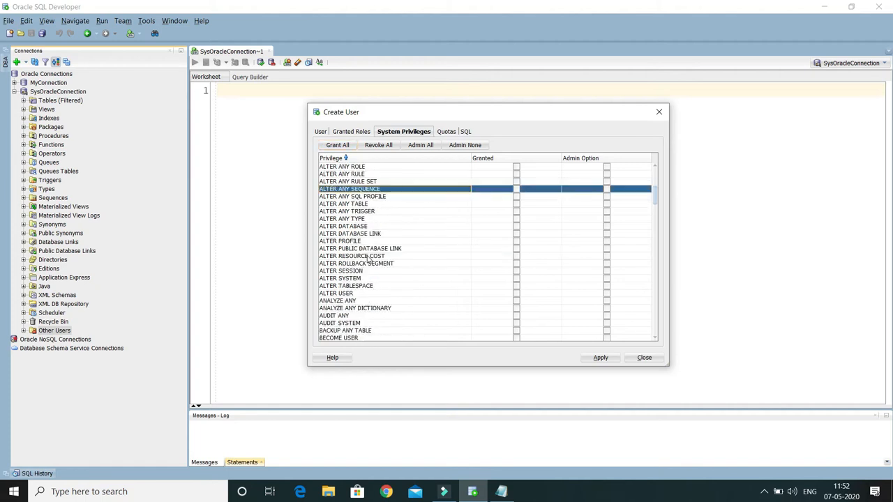
pyautogui.scroll(-4, 368, 260)
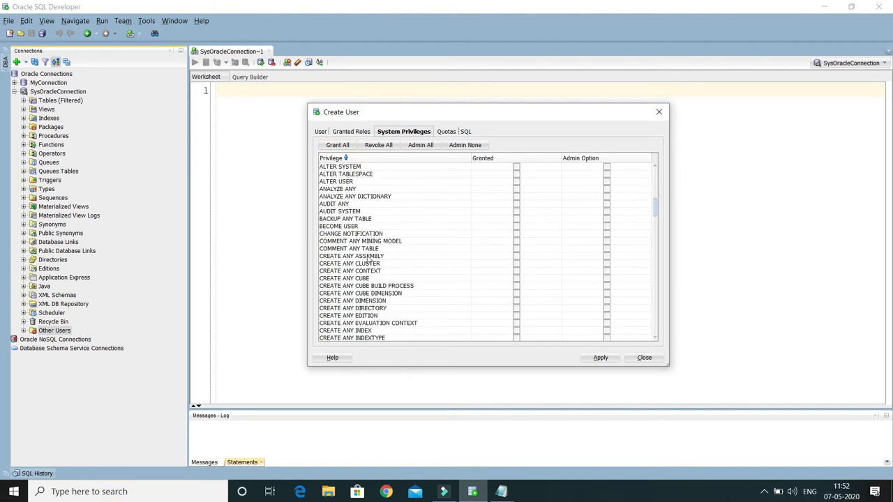
pyautogui.scroll(-4, 368, 259)
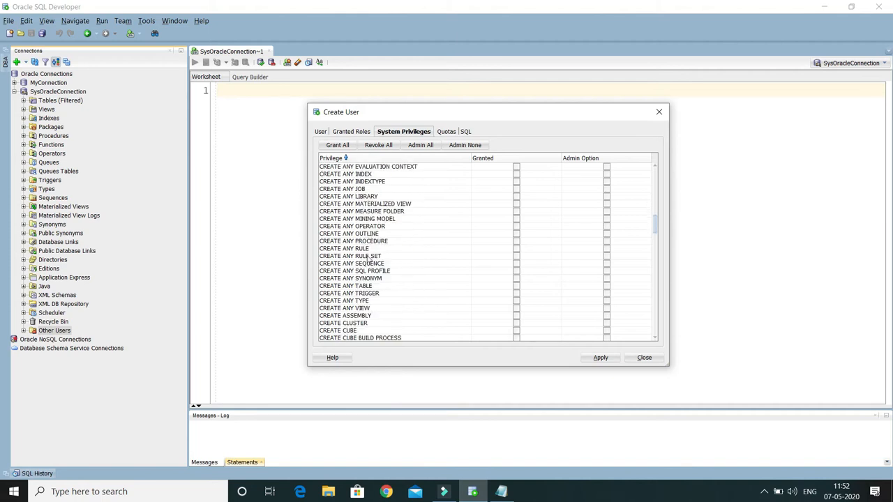
pyautogui.scroll(-4, 427, 266)
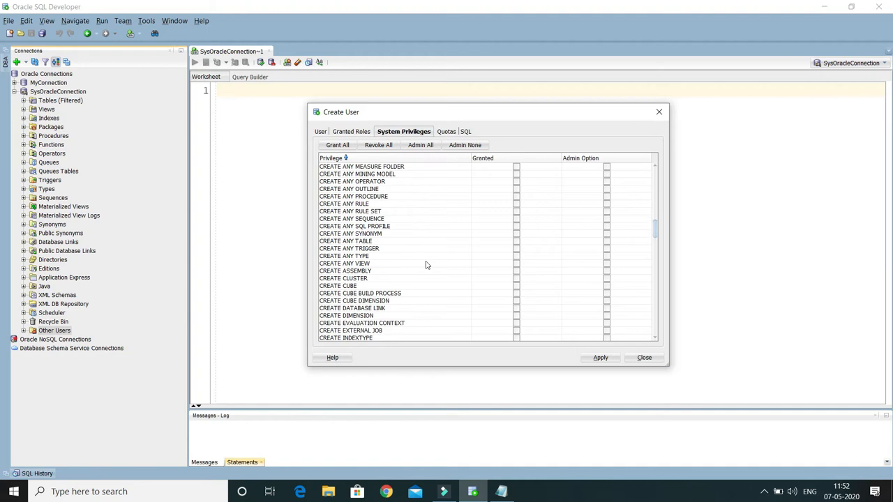
pyautogui.scroll(-7, 427, 265)
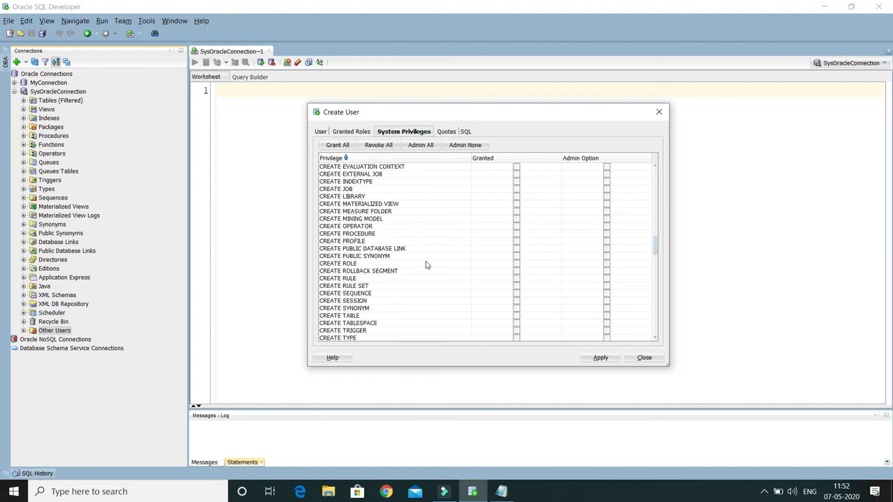
pyautogui.scroll(-4, 427, 265)
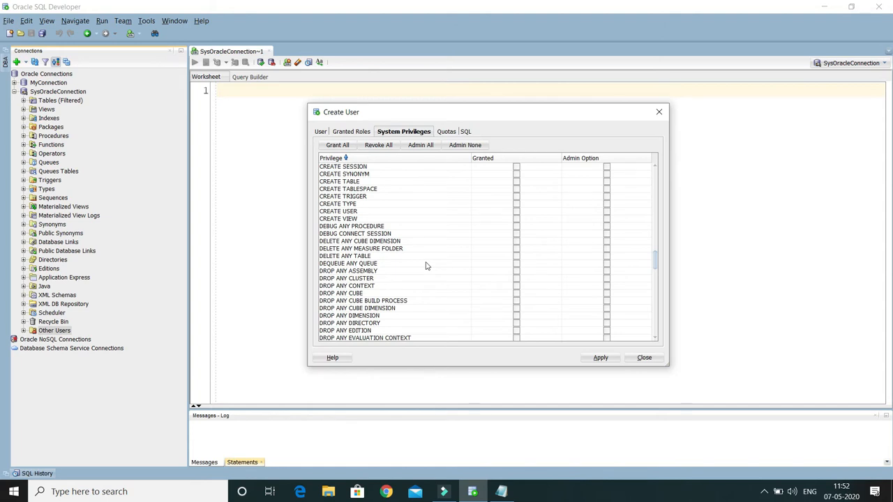
pyautogui.scroll(3, 427, 266)
pyautogui.scroll(-15, 427, 265)
pyautogui.scroll(-6, 427, 266)
# Grant the CREATE SESSION system privilege to the new user
pyautogui.scroll(18, 427, 266)
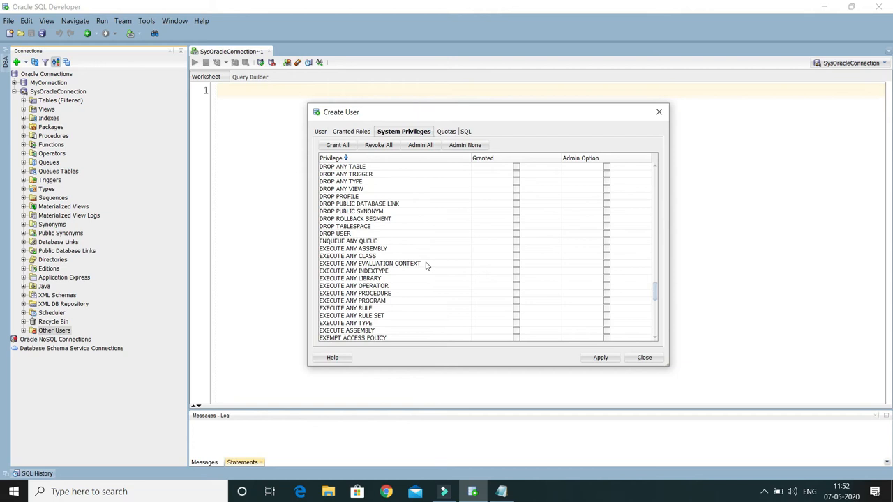
pyautogui.scroll(3, 427, 266)
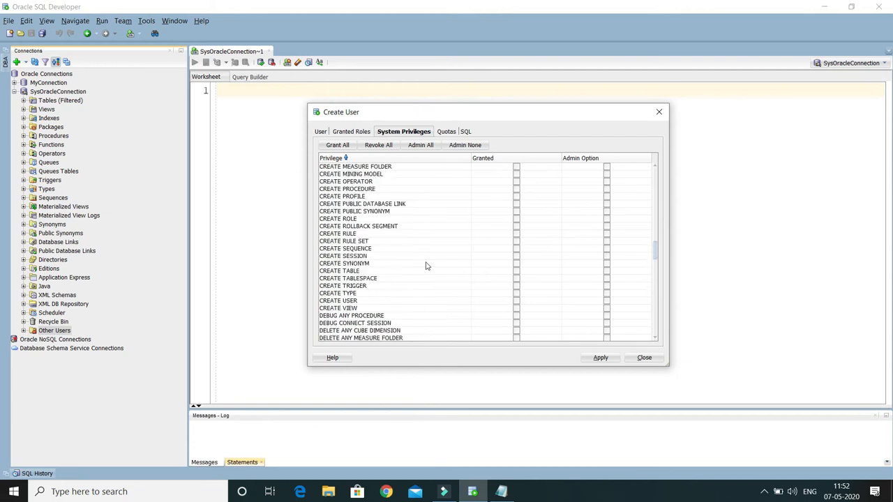
pyautogui.scroll(-2, 427, 266)
pyautogui.scroll(2, 427, 266)
pyautogui.click(355, 257)
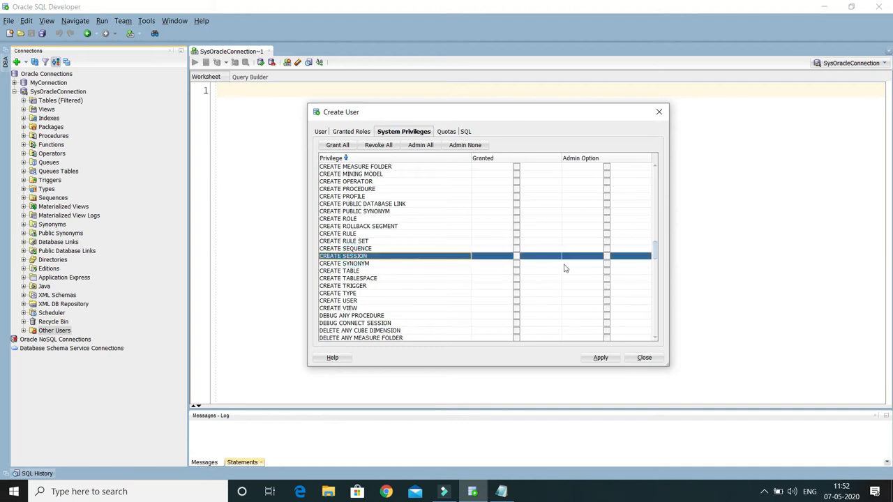
pyautogui.click(516, 259)
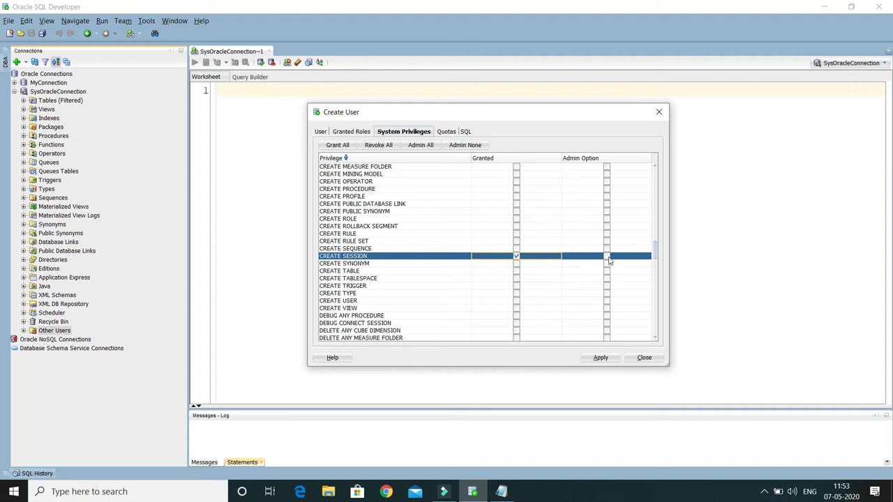
# Grant the CREATE TABLE, CREATE TRIGGER and CREATE VIEW system privileges to the new user
pyautogui.click(338, 272)
pyautogui.click(516, 270)
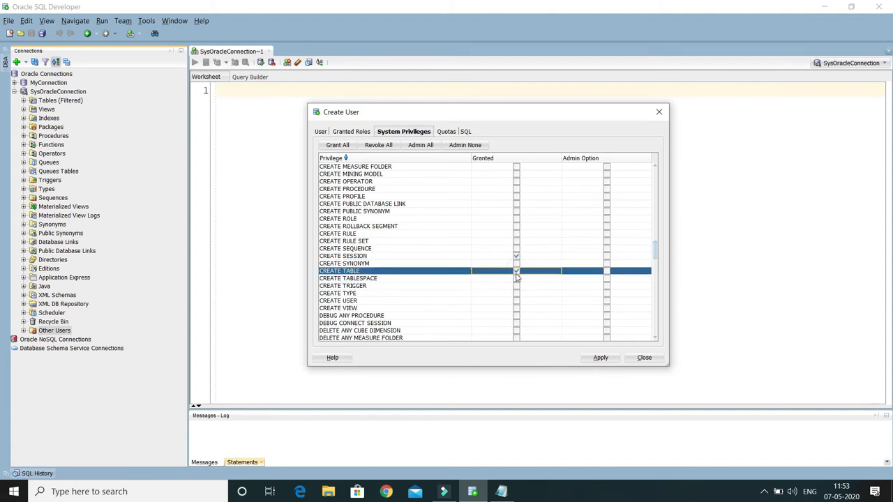
pyautogui.click(372, 286)
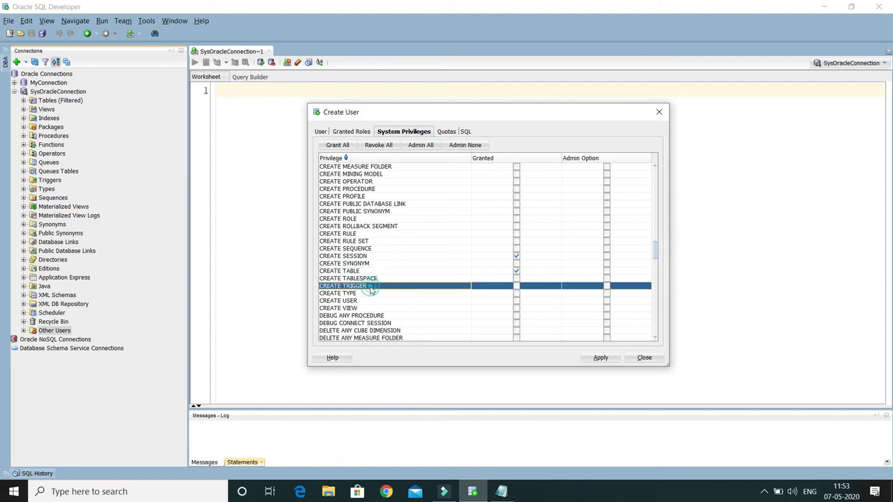
pyautogui.click(516, 287)
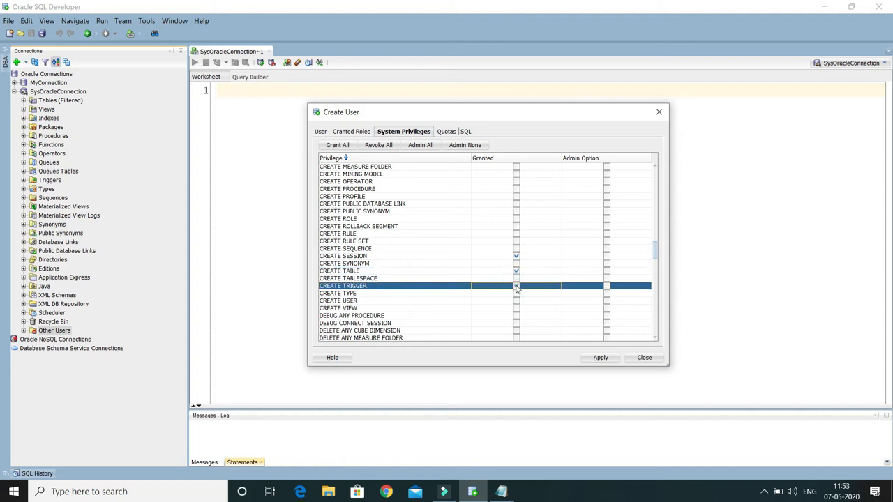
pyautogui.click(358, 308)
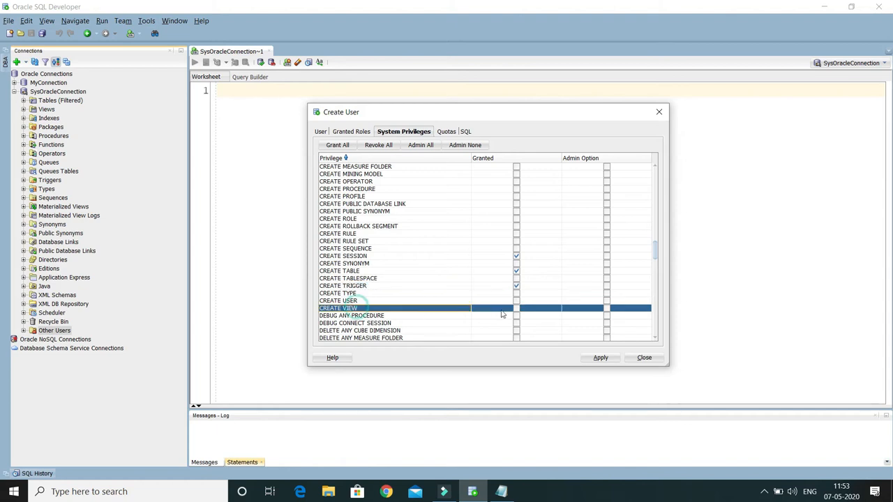
pyautogui.click(516, 309)
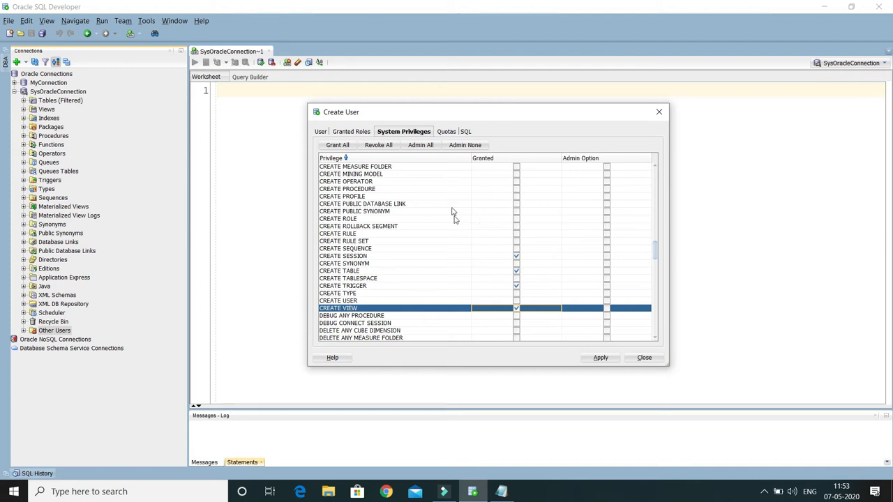
# Grant the SELECT ANY TABLE system privilege to the new user
pyautogui.scroll(-20, 457, 247)
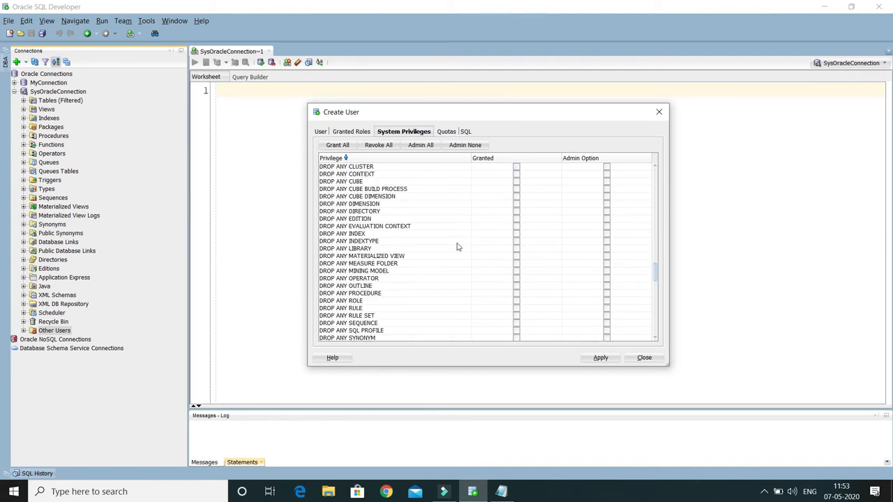
pyautogui.scroll(-20, 457, 247)
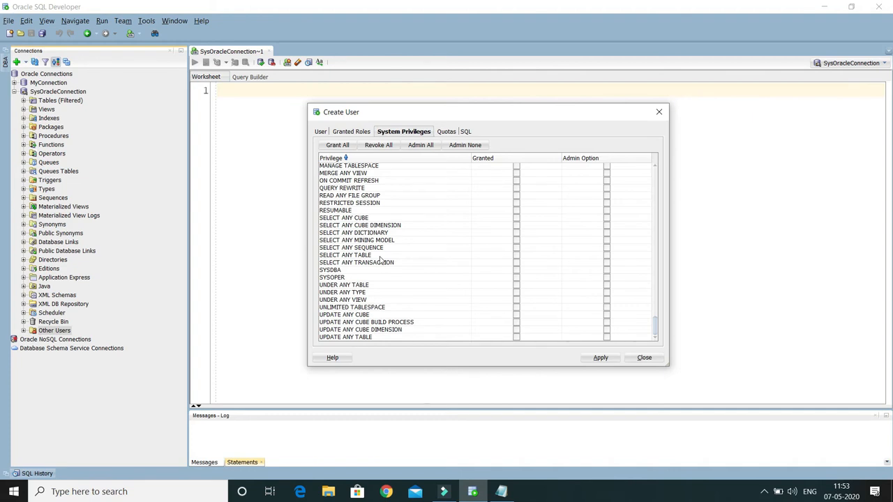
pyautogui.click(413, 255)
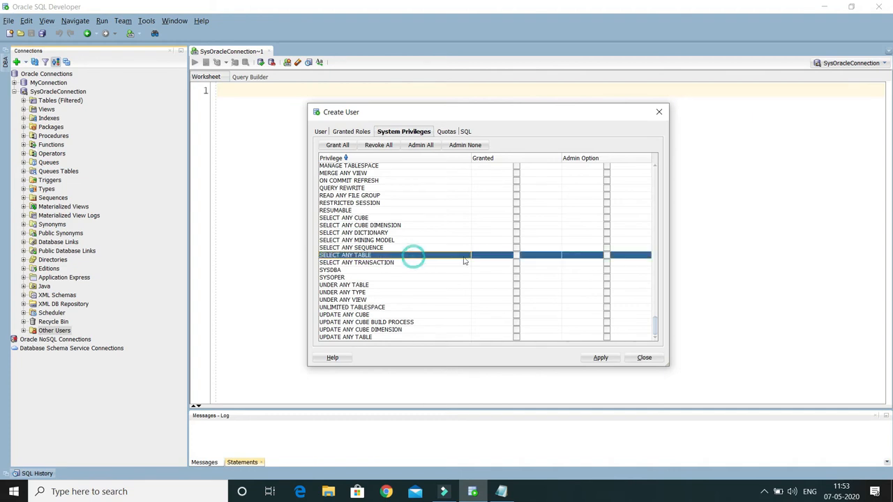
pyautogui.click(517, 256)
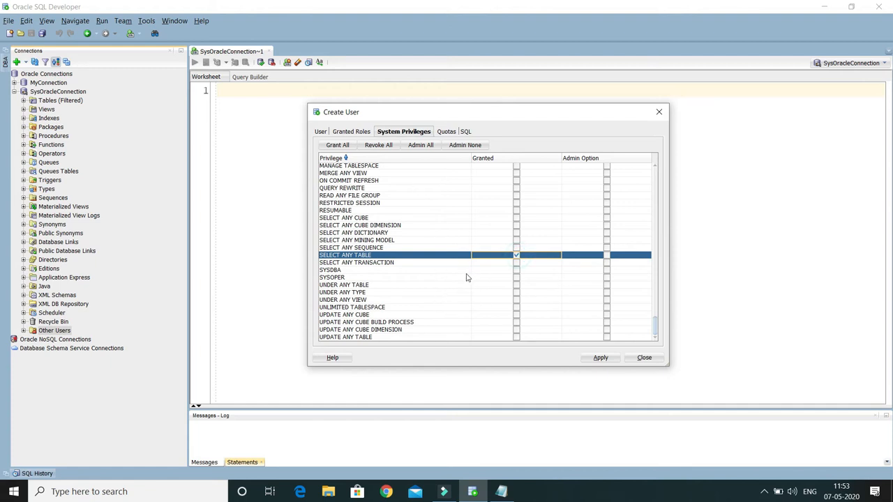
# Set the new user's quota on the EXAMPLE tablespace to 30 with unit M
pyautogui.click(447, 132)
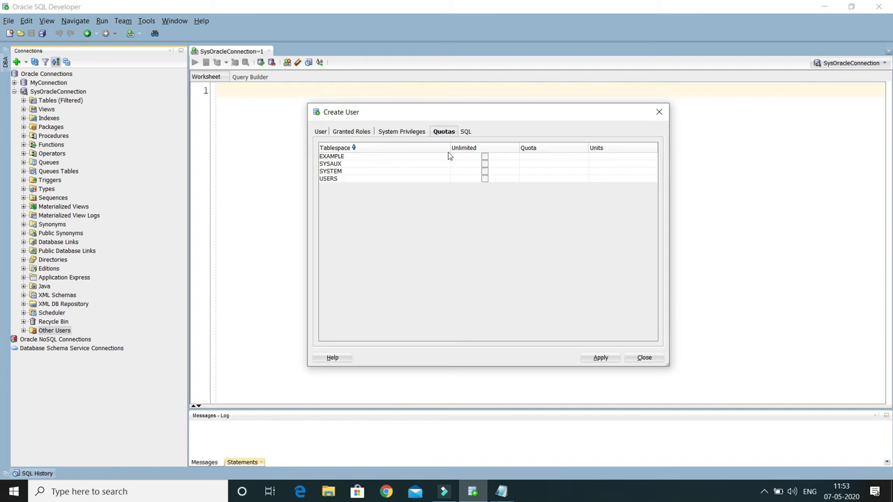
pyautogui.click(352, 158)
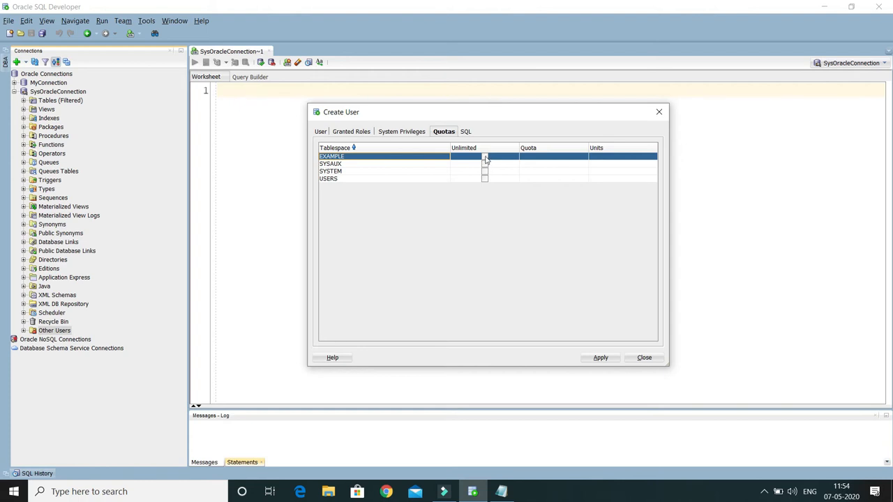
pyautogui.doubleClick(549, 162)
pyautogui.write('30')
pyautogui.doubleClick(609, 158)
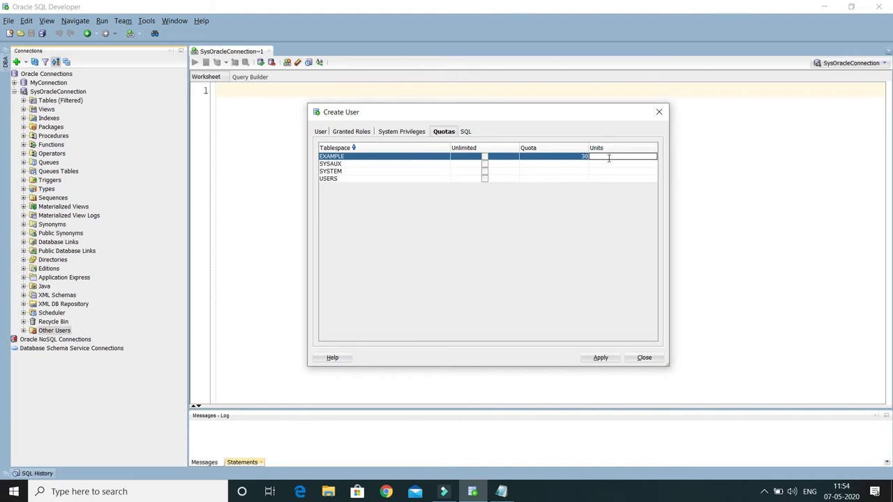
pyautogui.write('M')
# Show the SQL generated for the new user and enlarge the Create User dialog in height and width
pyautogui.click(466, 132)
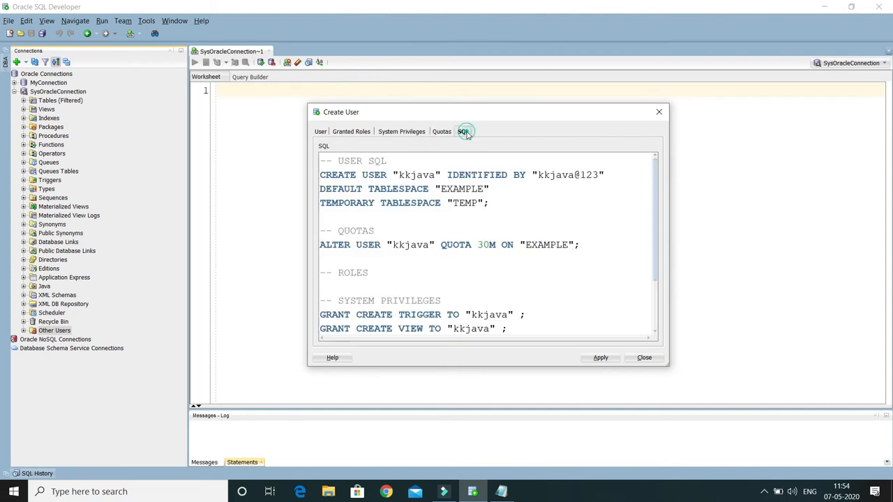
pyautogui.moveTo(468, 104); pyautogui.dragTo(460, 62)
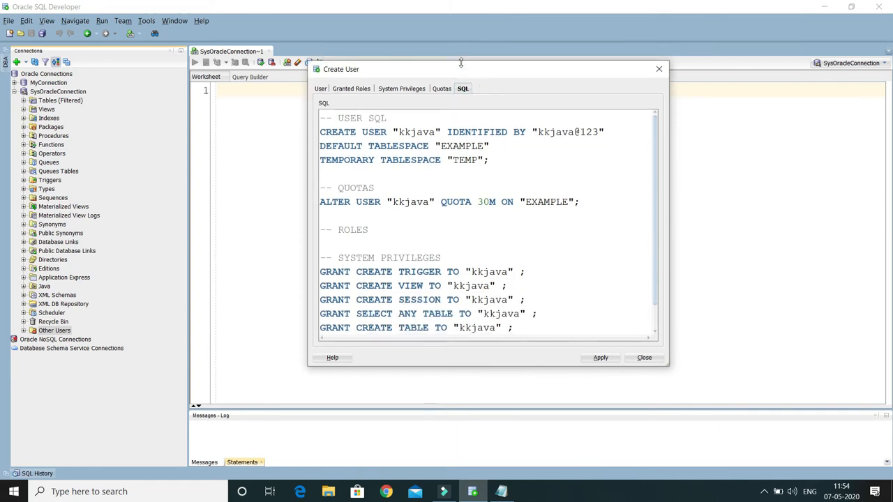
pyautogui.moveTo(669, 276); pyautogui.dragTo(809, 276)
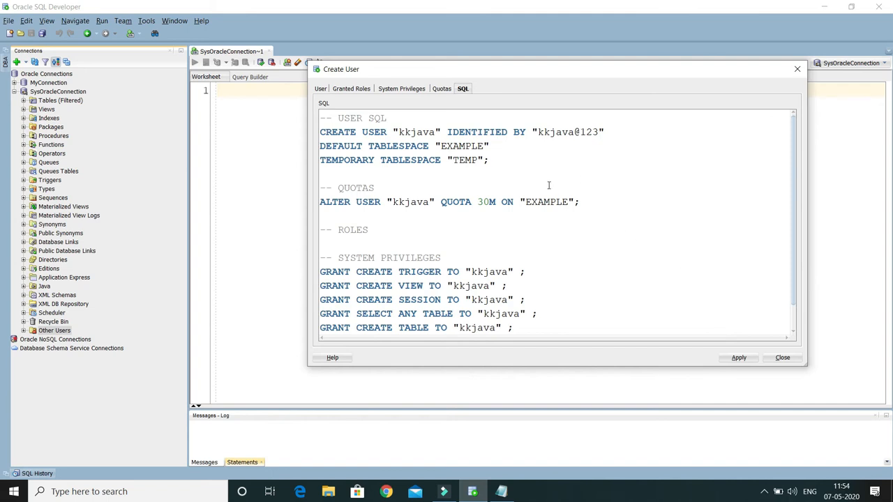
# Review the whole generated SQL script, from the user and quota statements through the system privilege grants
pyautogui.scroll(-1, 515, 199)
pyautogui.scroll(1, 515, 203)
pyautogui.moveTo(323, 135); pyautogui.dragTo(340, 362)
pyautogui.scroll(1, 414, 270)
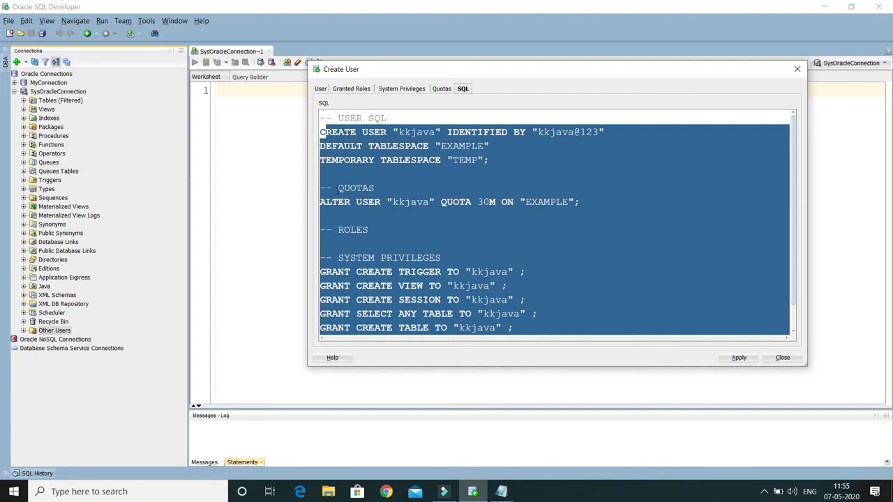
pyautogui.click(356, 160)
pyautogui.moveTo(321, 133); pyautogui.dragTo(325, 347)
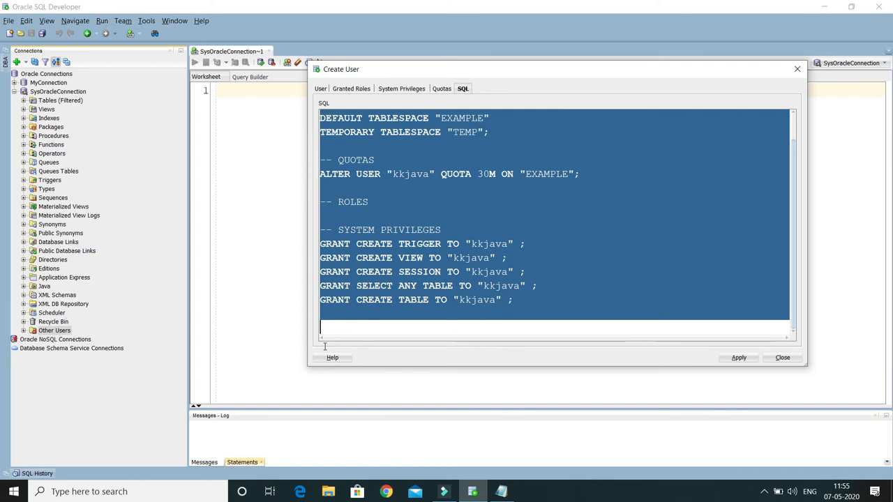
pyautogui.scroll(1, 460, 223)
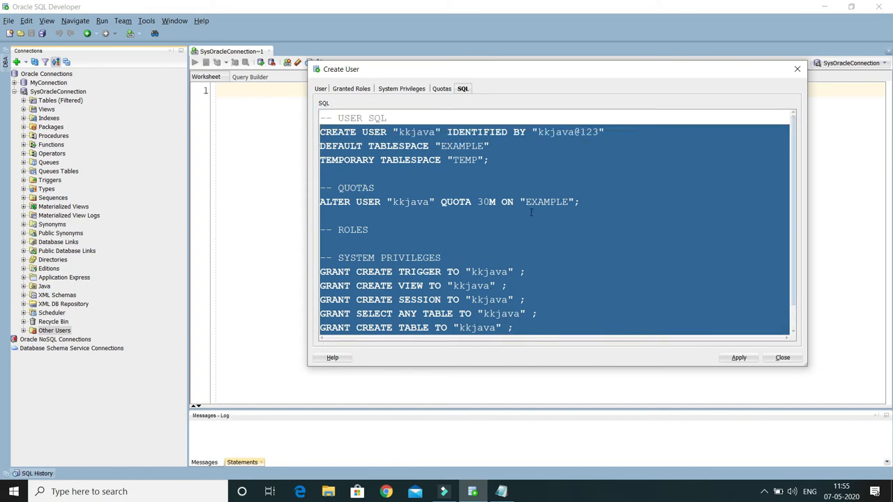
pyautogui.click(531, 213)
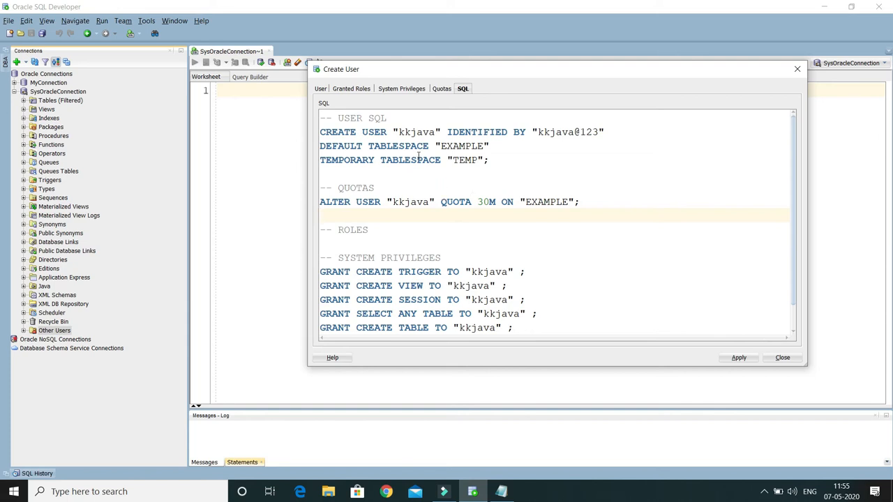
pyautogui.scroll(-1, 498, 201)
pyautogui.scroll(1, 498, 201)
pyautogui.scroll(-1, 515, 252)
pyautogui.moveTo(508, 299); pyautogui.dragTo(316, 104)
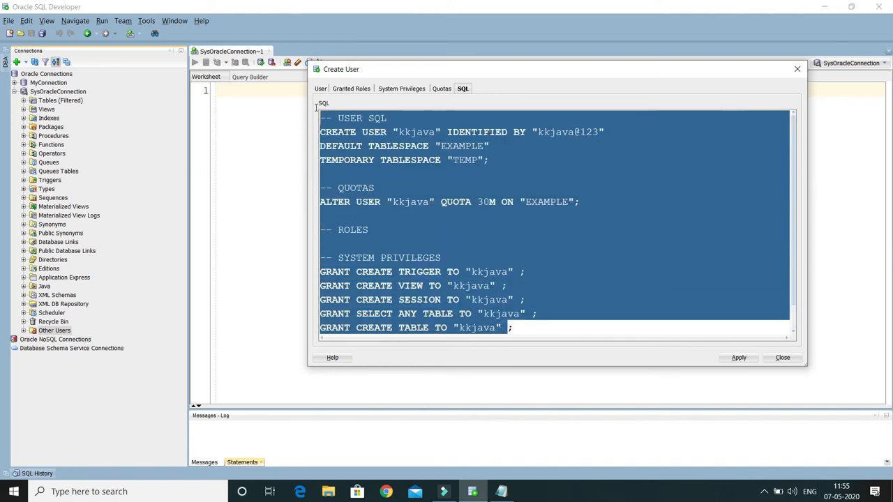
pyautogui.click(535, 186)
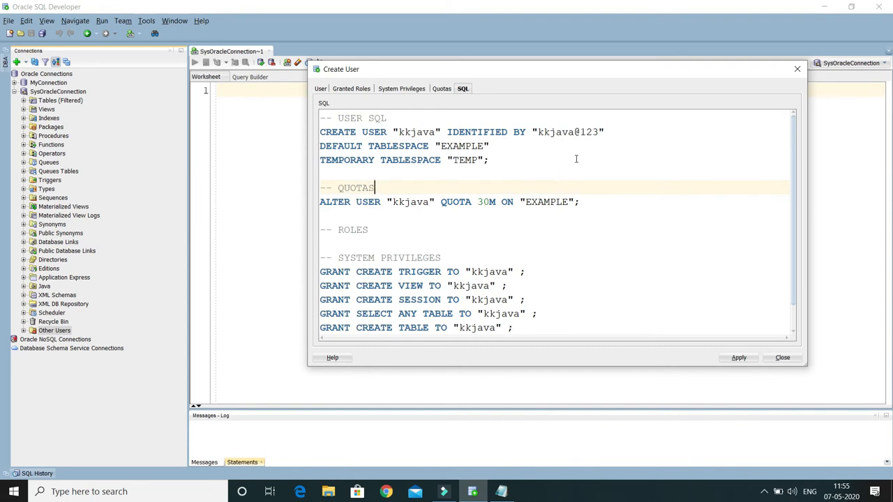
# Examine the CREATE USER statement in the generated SQL: its user name, password, default tablespace and temporary tablespace
pyautogui.click(615, 132)
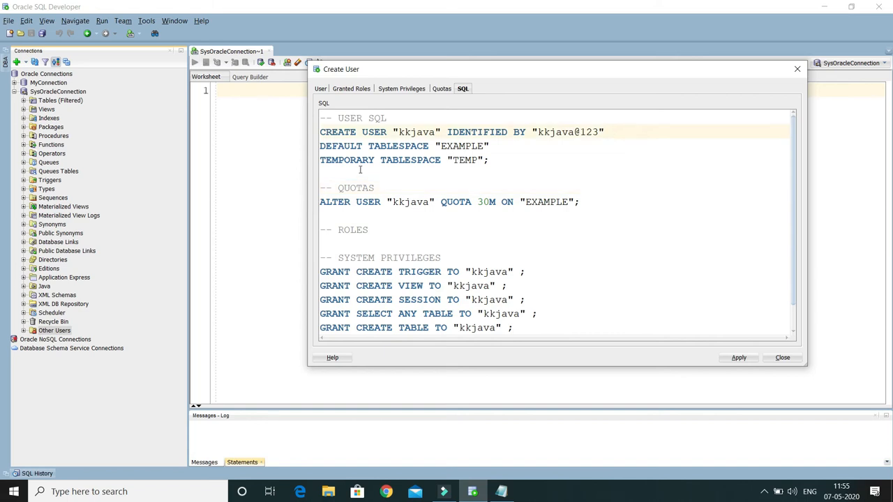
pyautogui.doubleClick(334, 134)
pyautogui.doubleClick(372, 133)
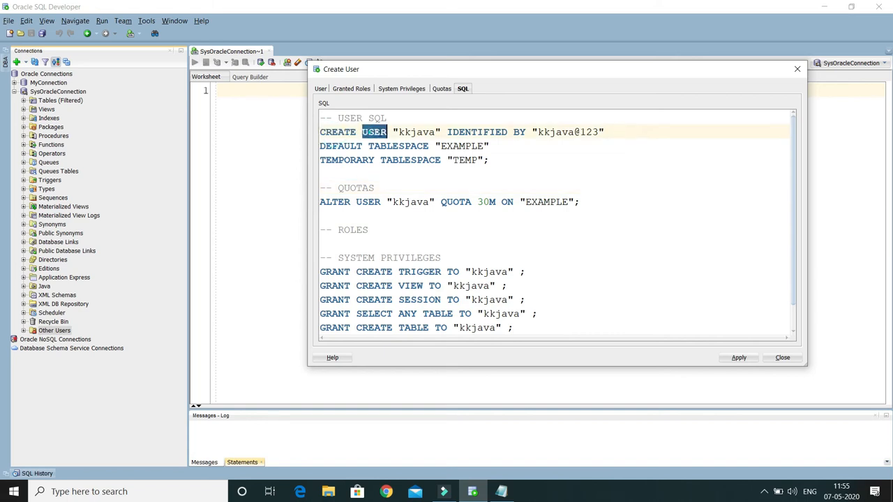
pyautogui.doubleClick(411, 132)
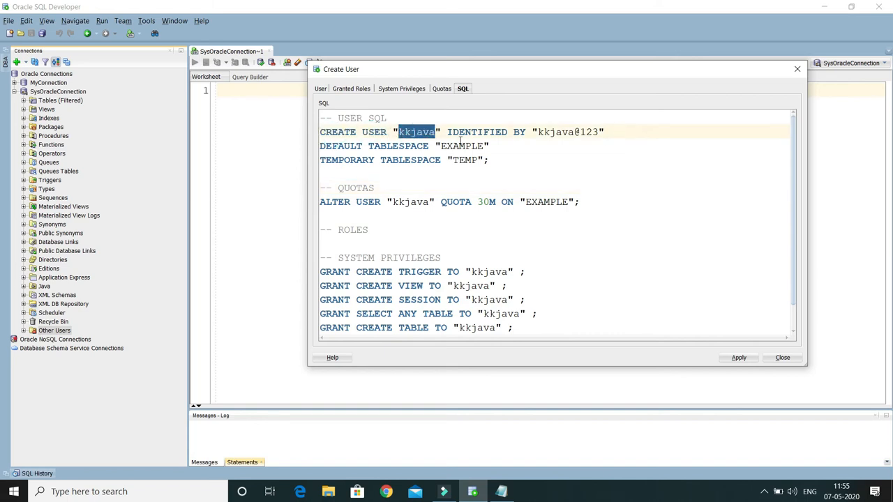
pyautogui.doubleClick(548, 132)
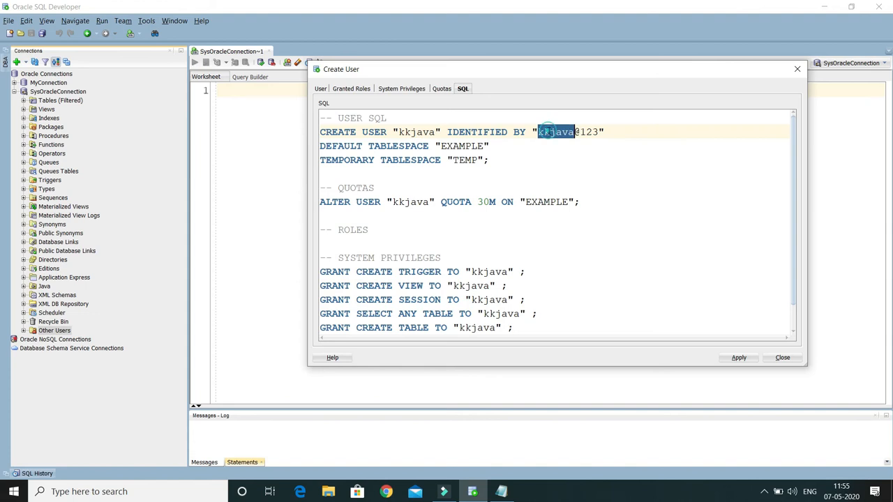
pyautogui.doubleClick(394, 145)
pyautogui.doubleClick(462, 146)
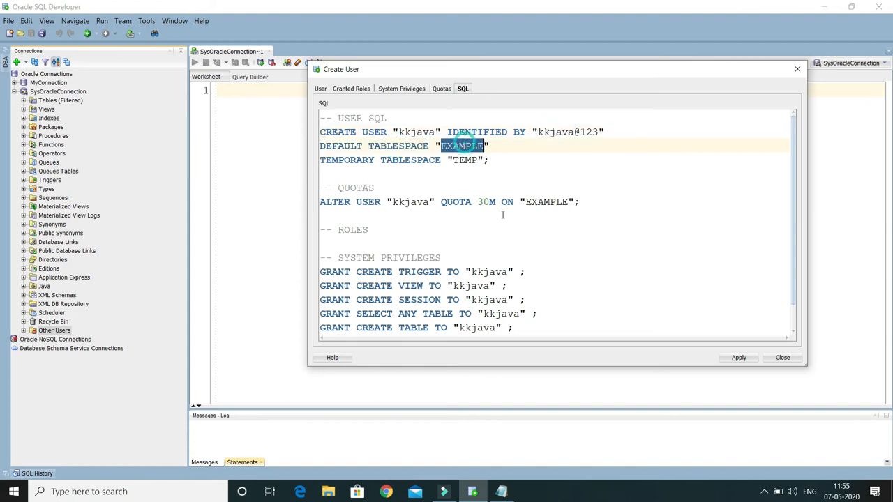
pyautogui.doubleClick(465, 160)
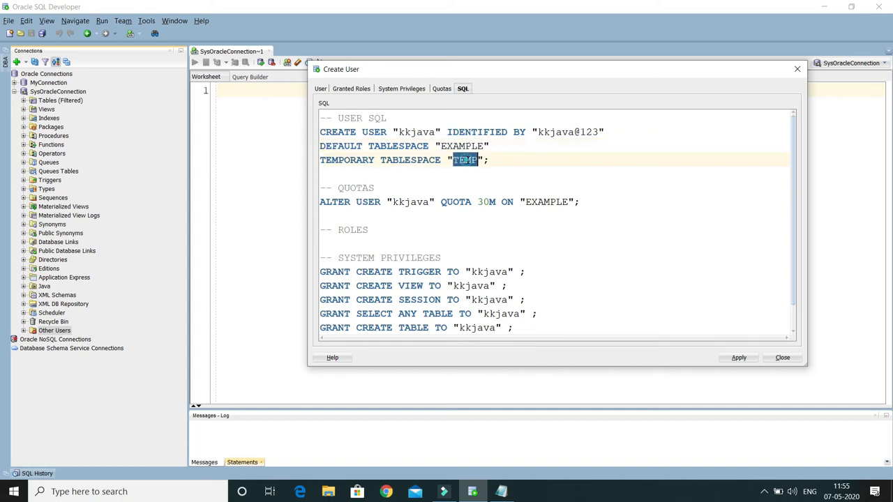
# Examine the QUOTAS section of the generated SQL, checking the user, quota amount and tablespace in the ALTER USER statement
pyautogui.scroll(-1, 411, 245)
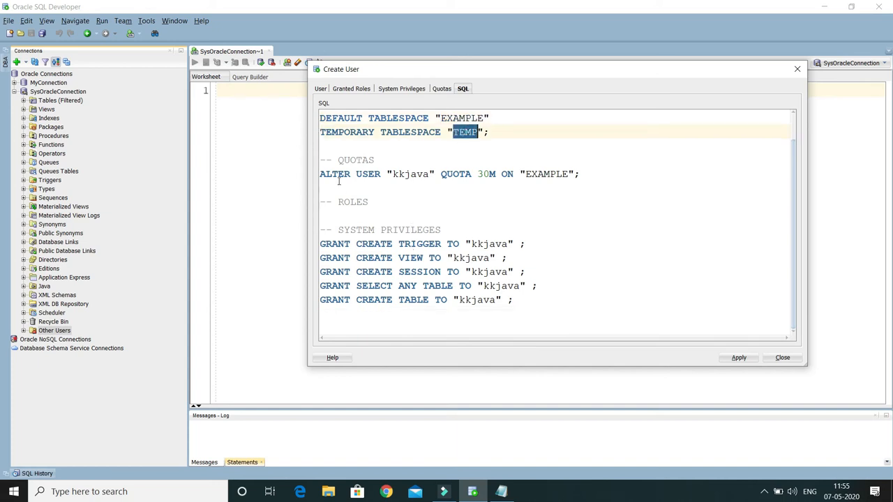
pyautogui.doubleClick(401, 175)
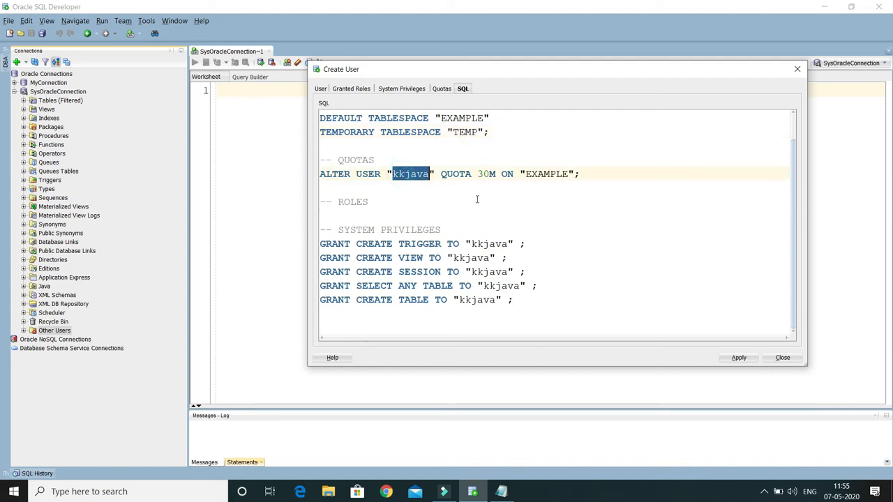
pyautogui.doubleClick(481, 174)
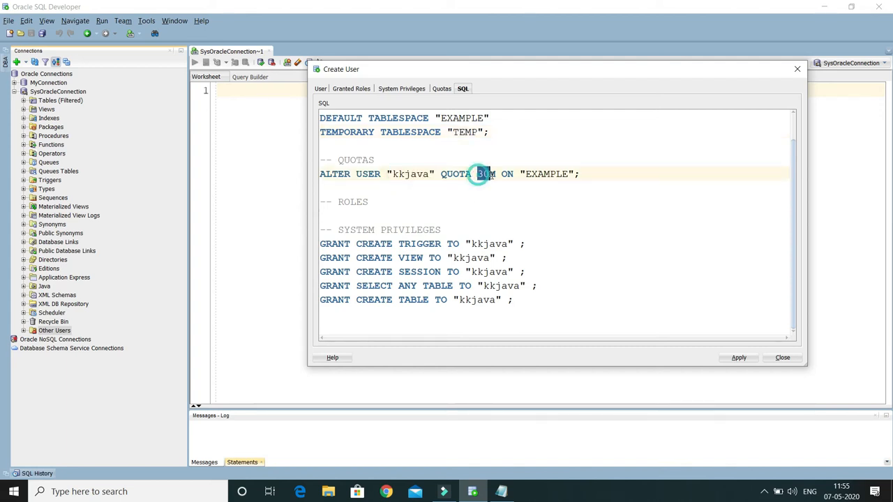
pyautogui.doubleClick(542, 174)
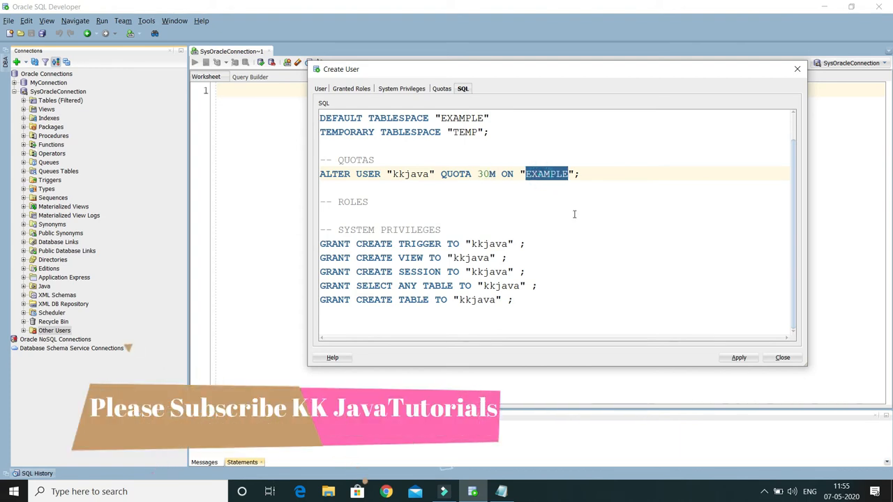
pyautogui.scroll(1, 575, 214)
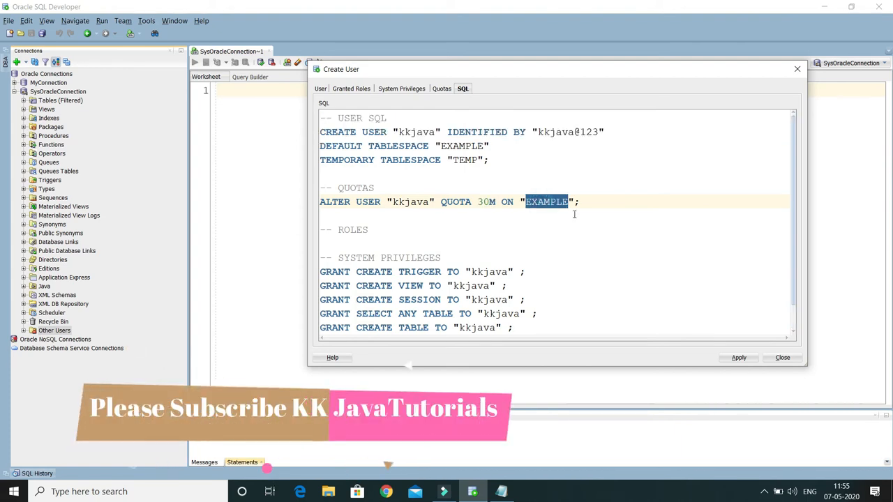
pyautogui.scroll(-1, 574, 214)
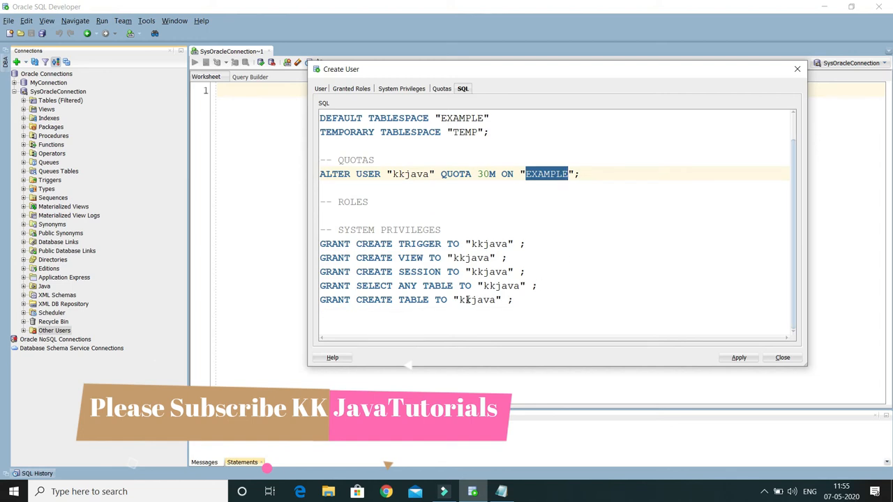
# Go through the GRANT statements under SYSTEM PRIVILEGES one by one, from CREATE TRIGGER down to CREATE TABLE
pyautogui.moveTo(321, 244); pyautogui.dragTo(508, 311)
pyautogui.click(507, 311)
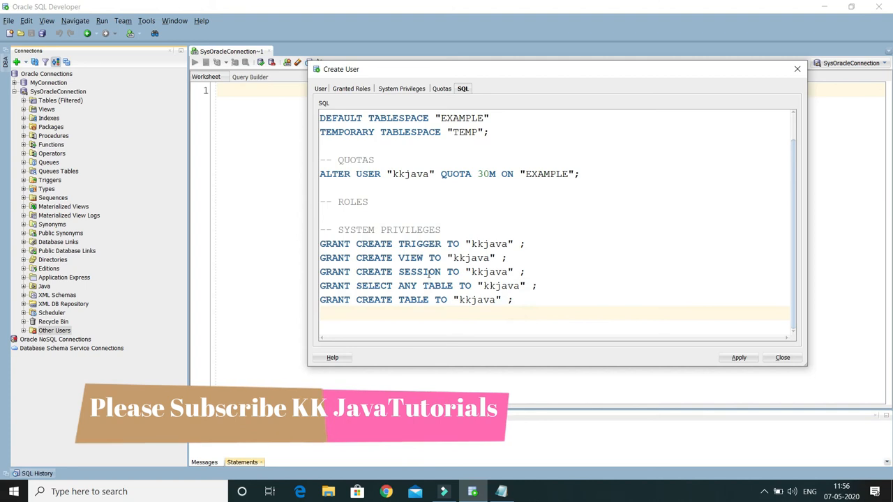
pyautogui.doubleClick(422, 244)
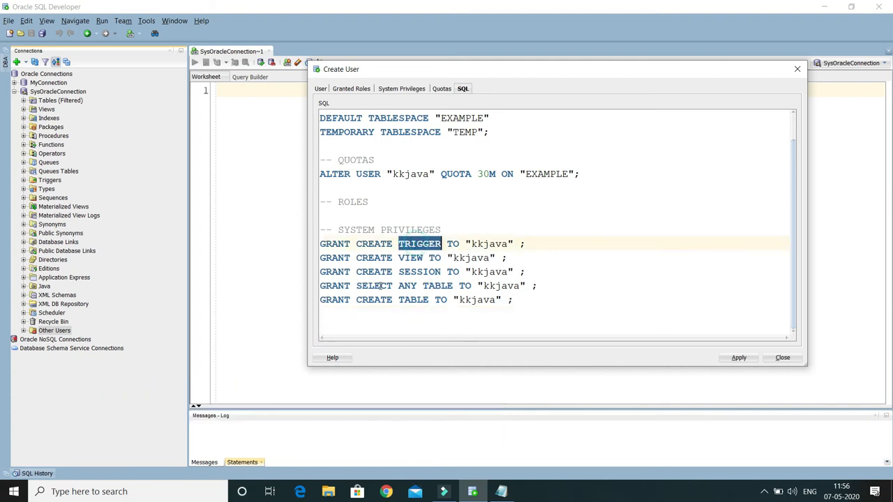
pyautogui.doubleClick(408, 258)
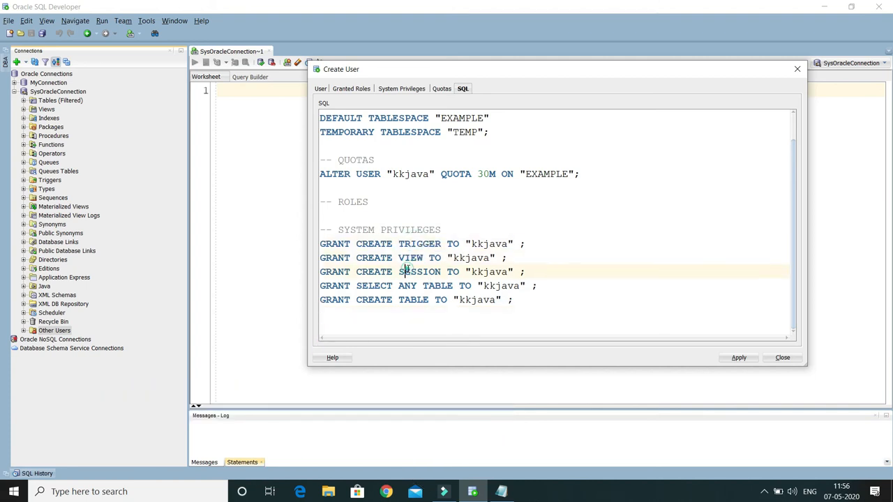
pyautogui.doubleClick(410, 272)
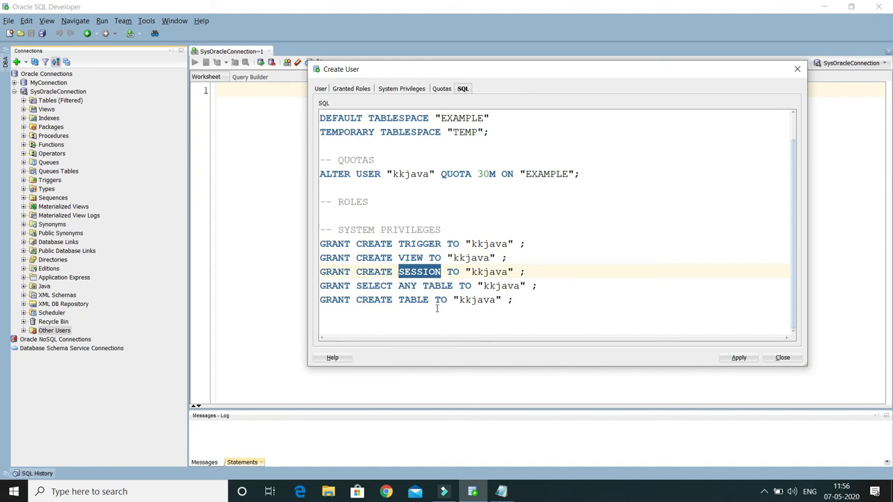
pyautogui.doubleClick(372, 286)
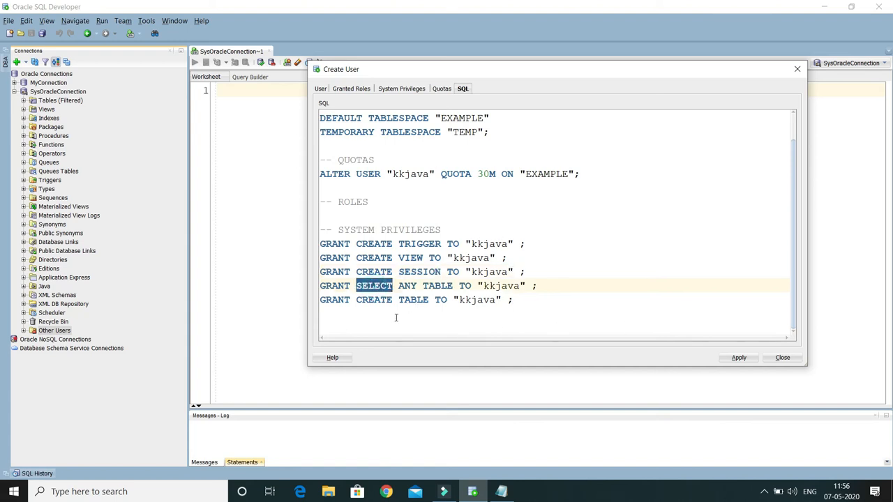
pyautogui.doubleClick(374, 300)
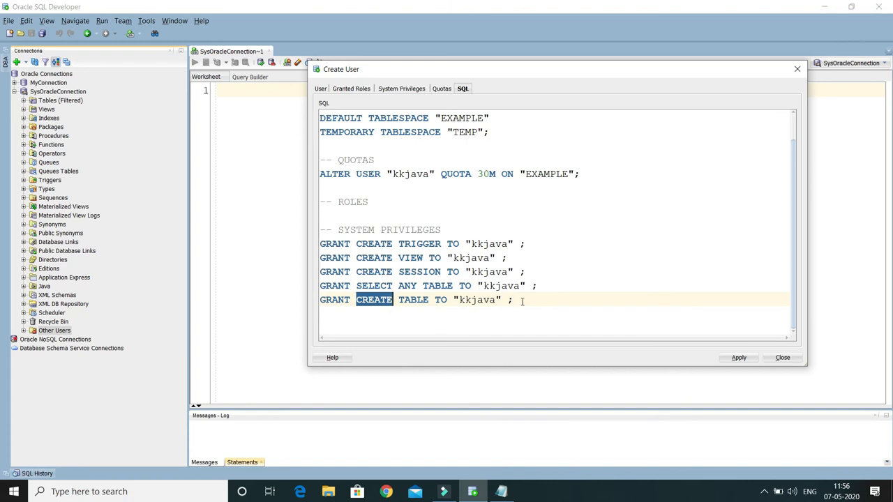
# Apply the new user definition, acknowledge the result, and find kkjava under Other Users of SysOracleConnection
pyautogui.click(739, 359)
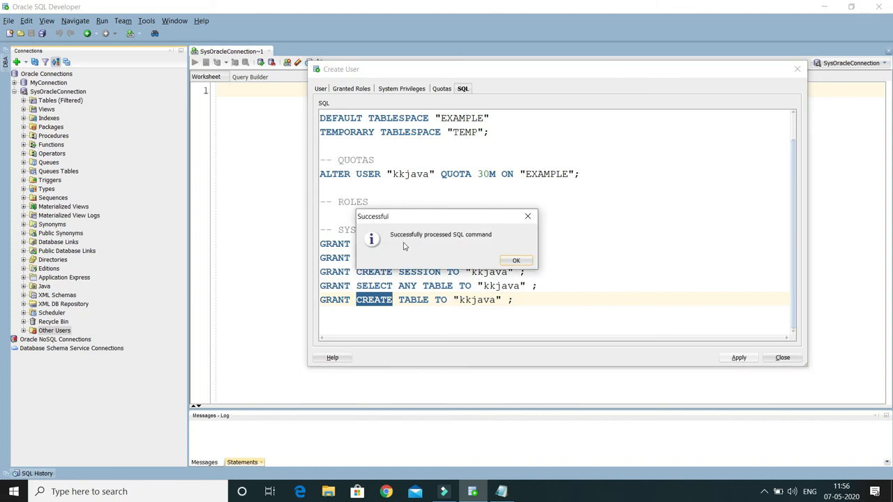
pyautogui.click(516, 260)
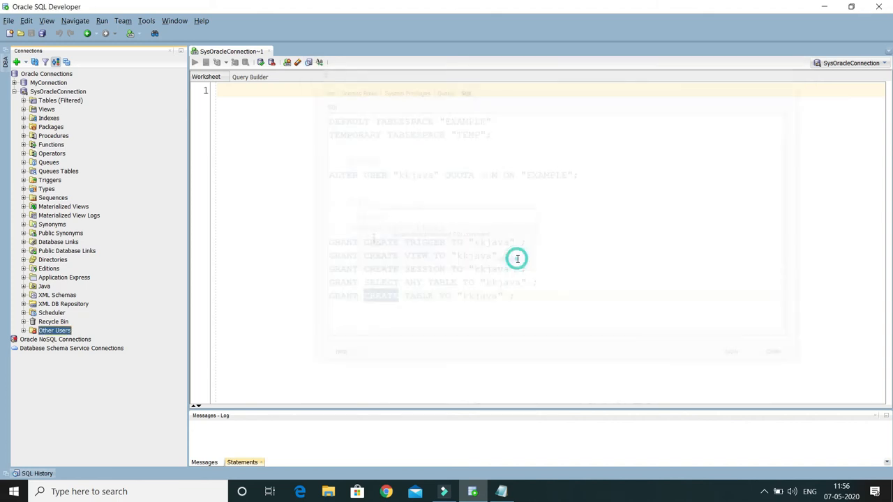
pyautogui.click(24, 331)
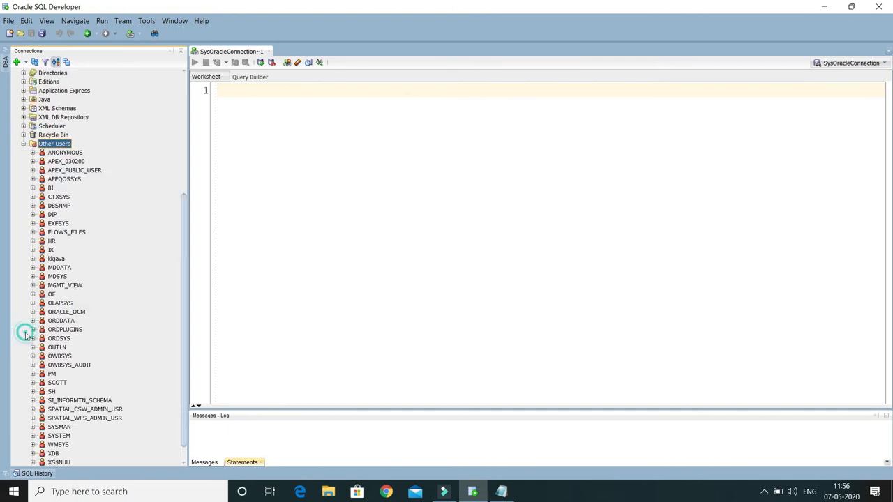
pyautogui.click(59, 198)
pyautogui.write('k')
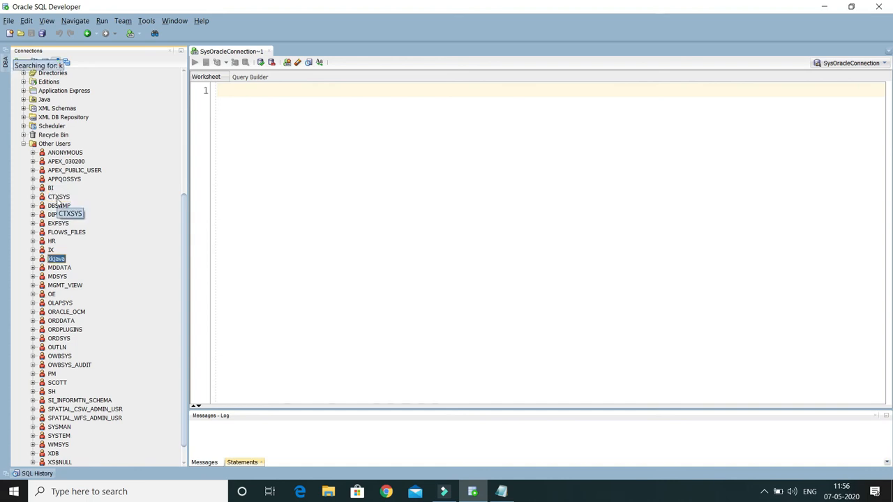
# Start a new table in the kkjava schema and name it student
pyautogui.click(33, 259)
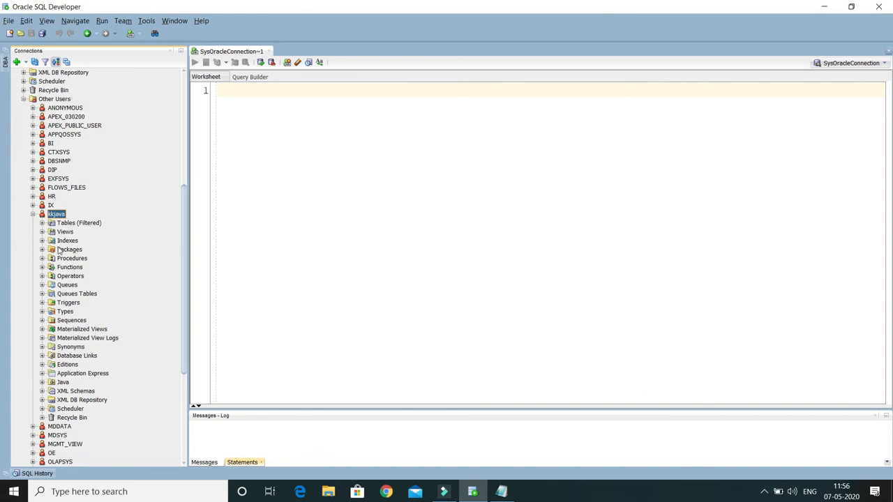
pyautogui.click(43, 225)
pyautogui.rightClick(73, 225)
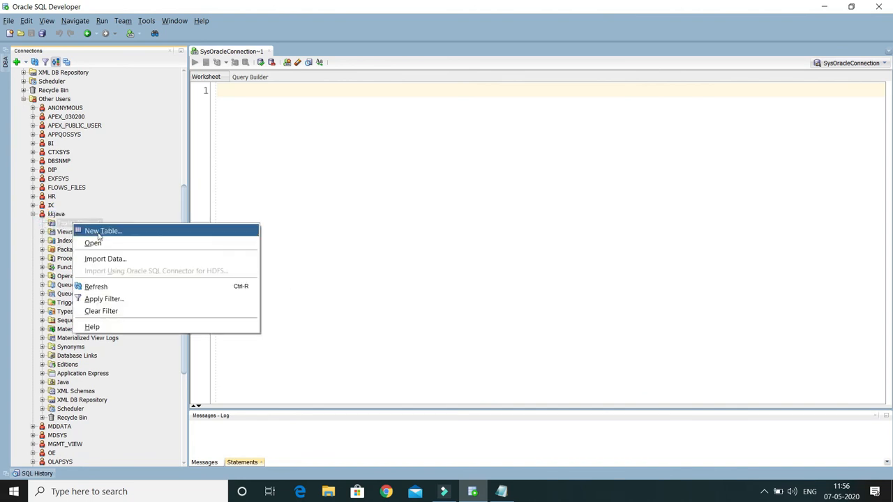
pyautogui.click(98, 233)
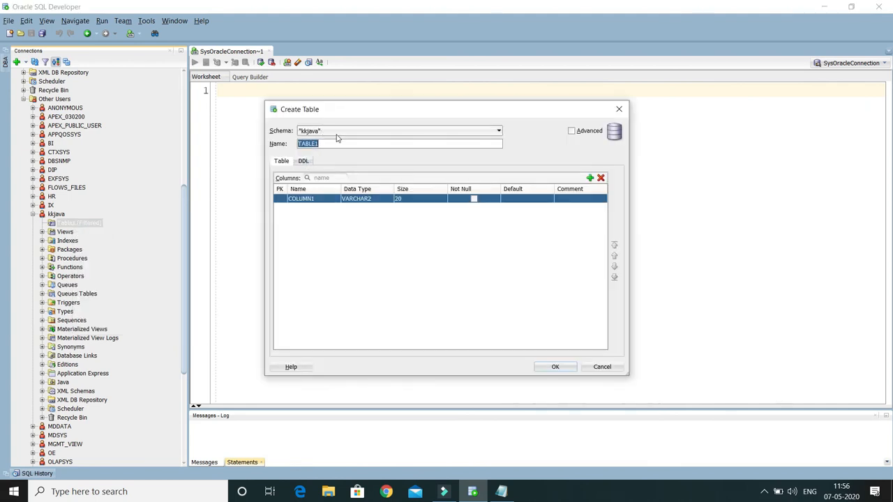
pyautogui.moveTo(339, 143); pyautogui.dragTo(277, 149)
pyautogui.write('student')
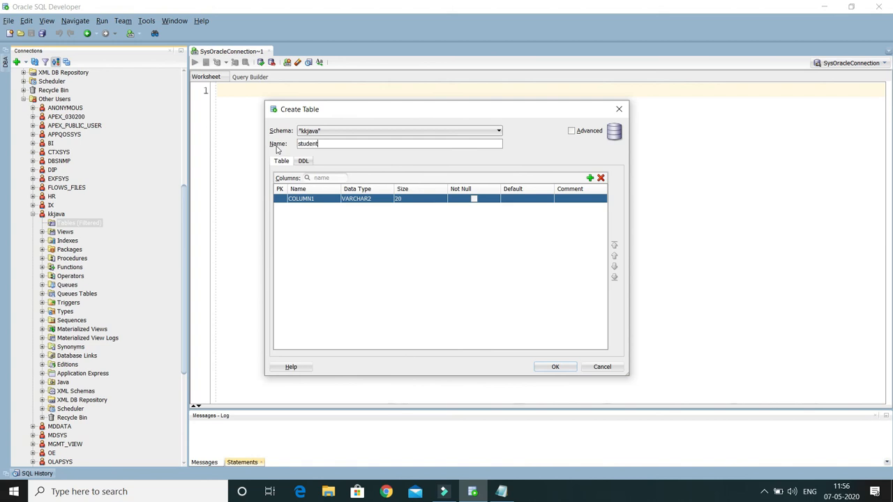
# Define the first column as ID with data type NUMBER and size 4, and make it the primary key
pyautogui.click(310, 199)
pyautogui.write('id')
pyautogui.click(352, 200)
pyautogui.click(370, 200)
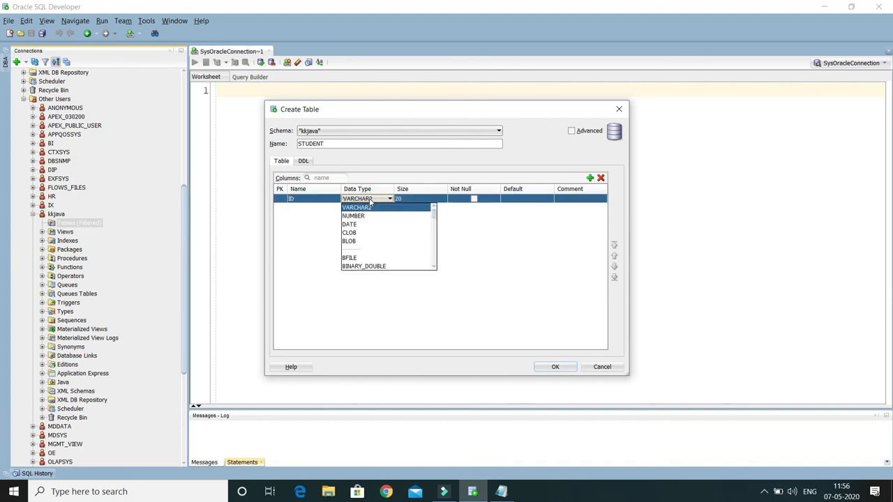
pyautogui.click(363, 217)
pyautogui.click(419, 201)
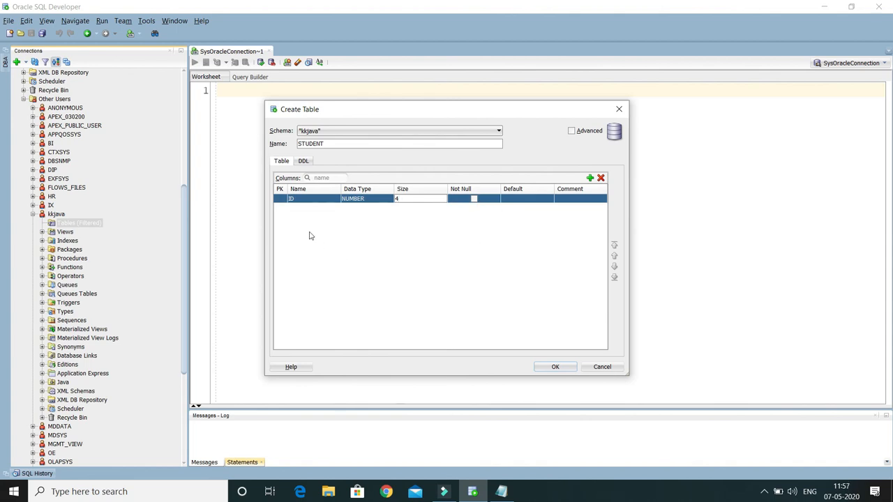
pyautogui.click(279, 200)
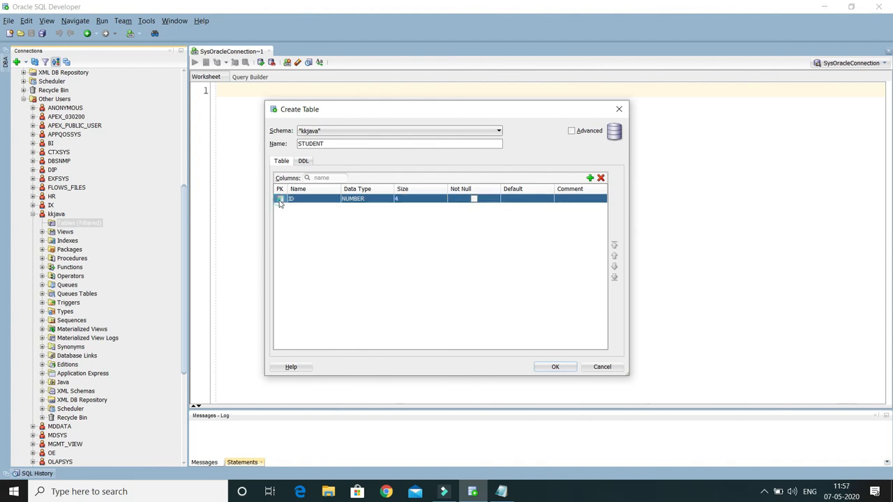
# Add a second column called NAME with type VARCHAR2 and size 30, and mark it Not Null
pyautogui.click(590, 179)
pyautogui.click(309, 209)
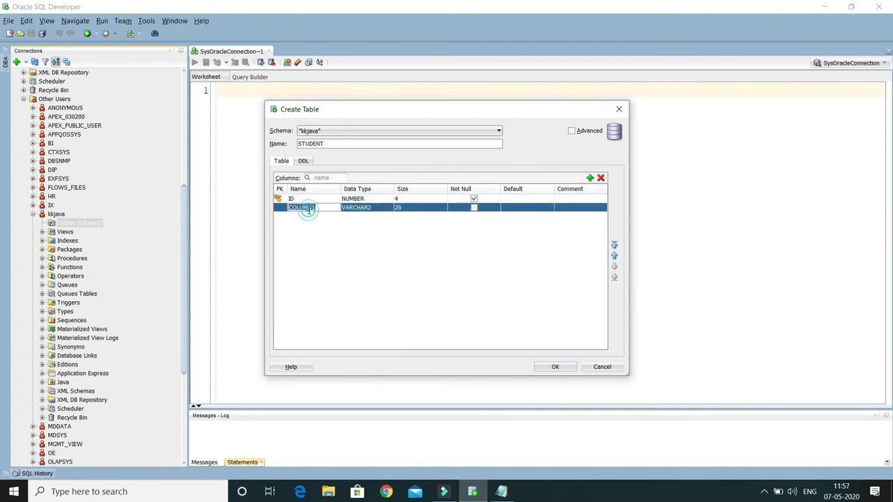
pyautogui.write('NAME')
pyautogui.click(362, 210)
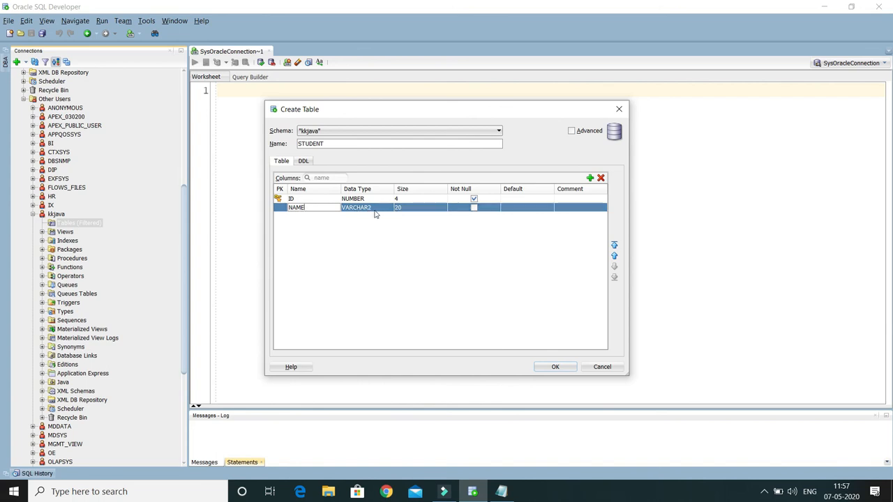
pyautogui.click(408, 208)
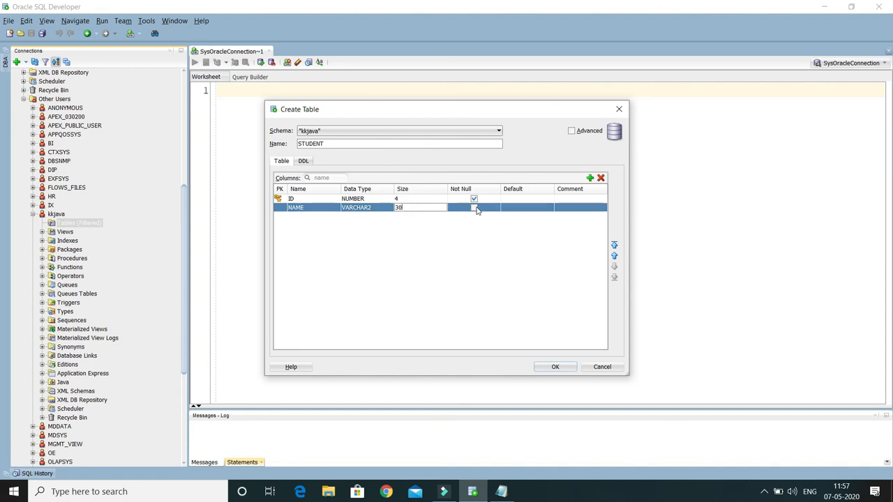
pyautogui.click(475, 209)
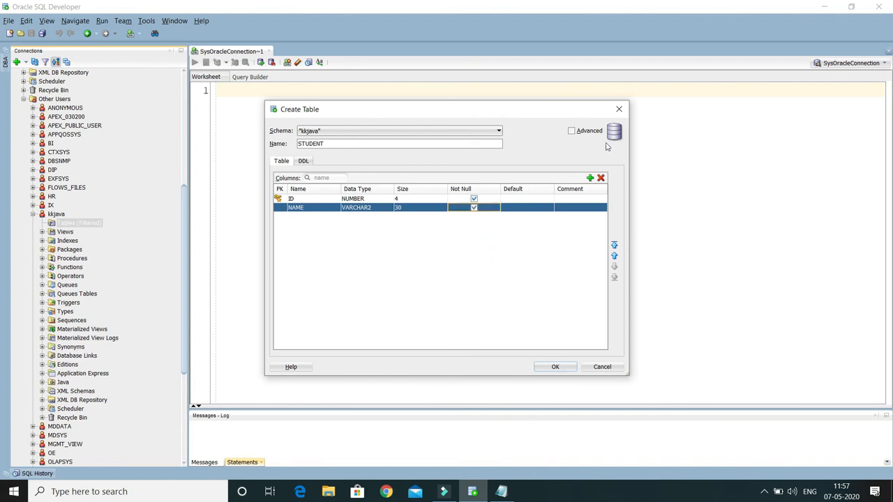
# Create the STUDENT table and open it from the kkjava tables to view its columns
pyautogui.click(565, 366)
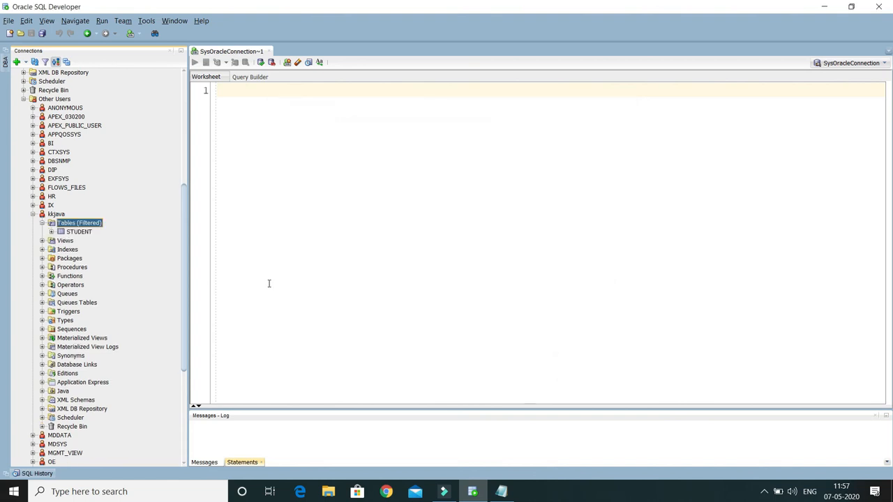
pyautogui.click(77, 233)
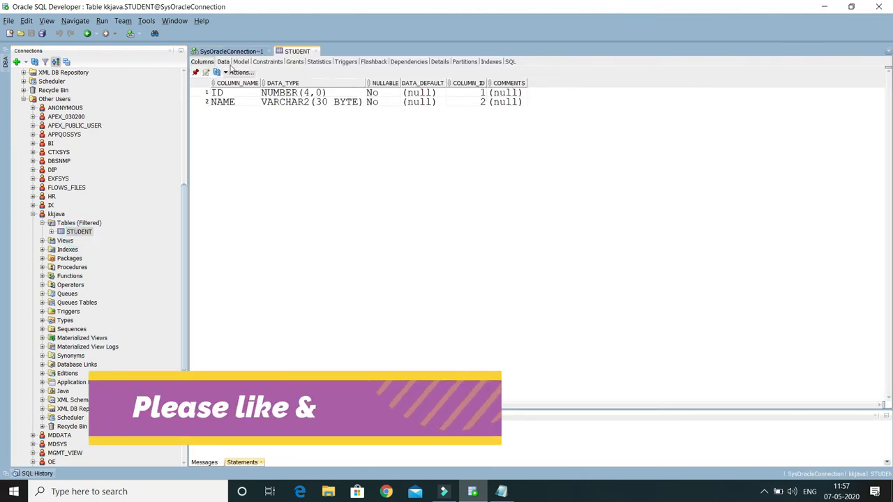
# Add a first data row to the STUDENT table with ID 1 and a student's first name as NAME
pyautogui.click(223, 62)
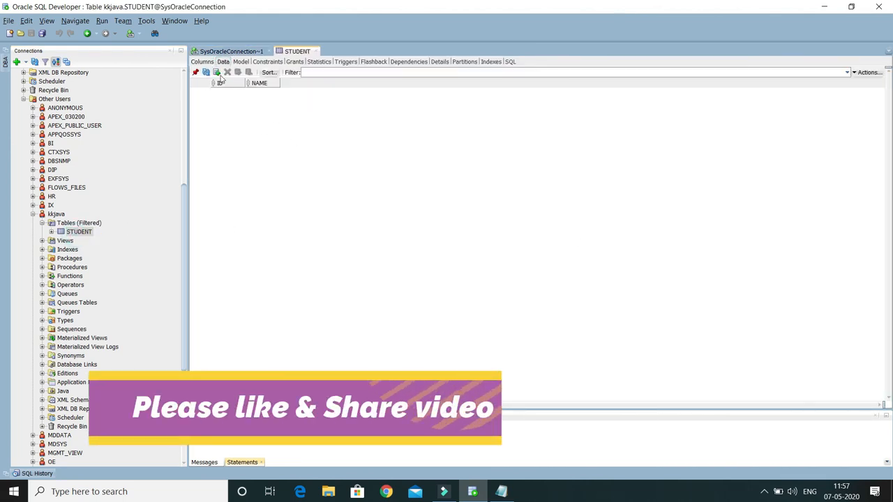
pyautogui.click(217, 73)
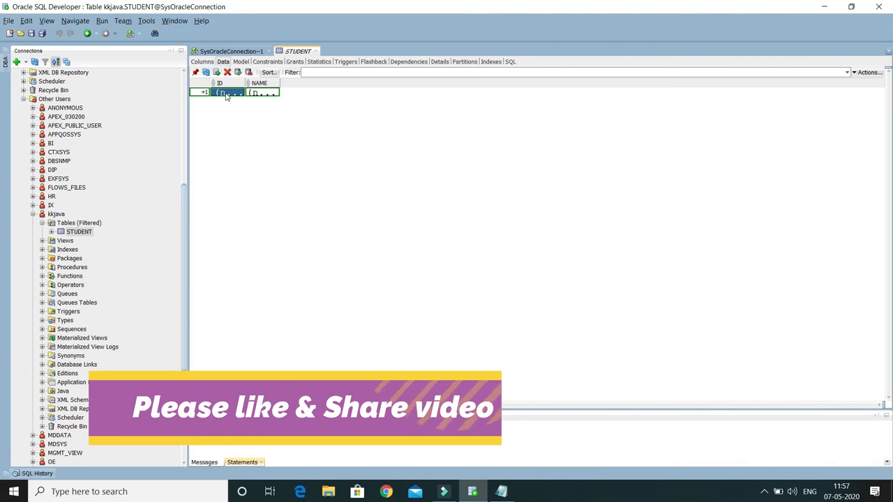
pyautogui.write('1')
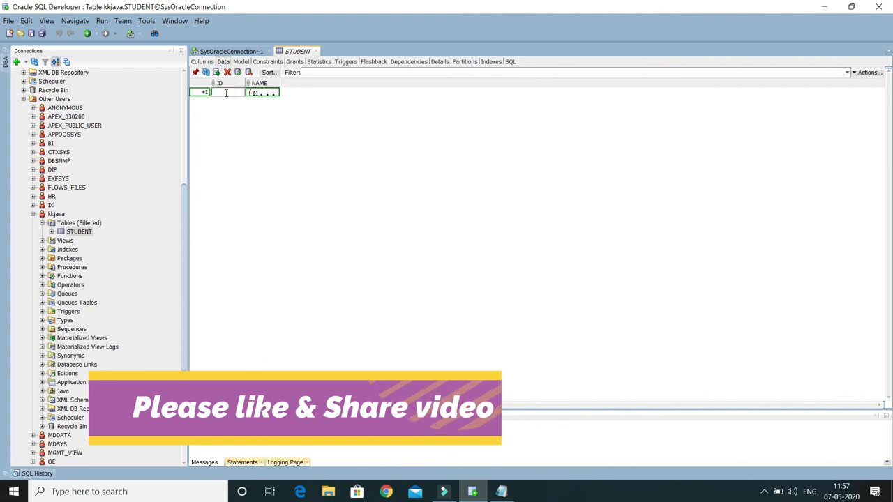
pyautogui.doubleClick(263, 95)
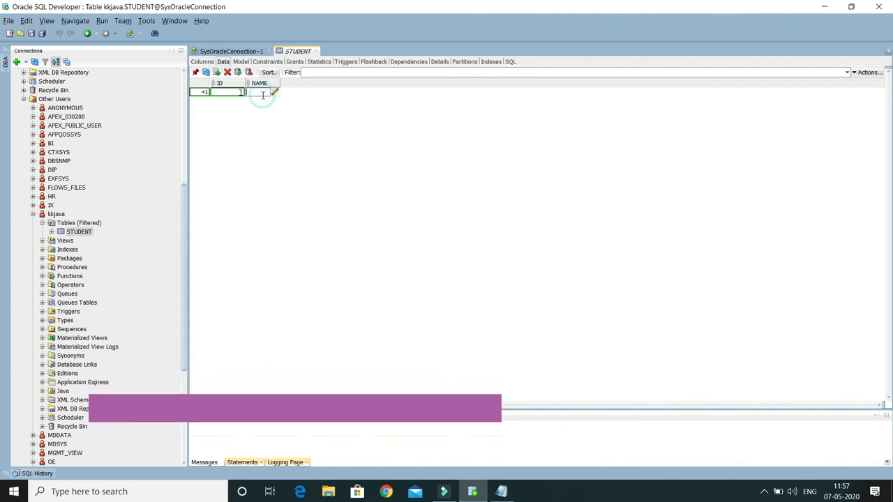
pyautogui.write('shan')
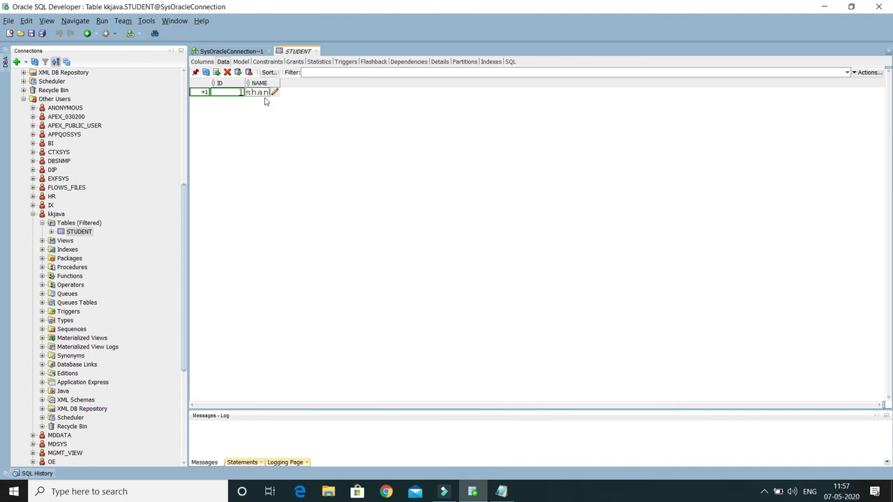
# Add a second row to the STUDENT table with ID 2 and another student's first name, and commit the changes
pyautogui.click(217, 73)
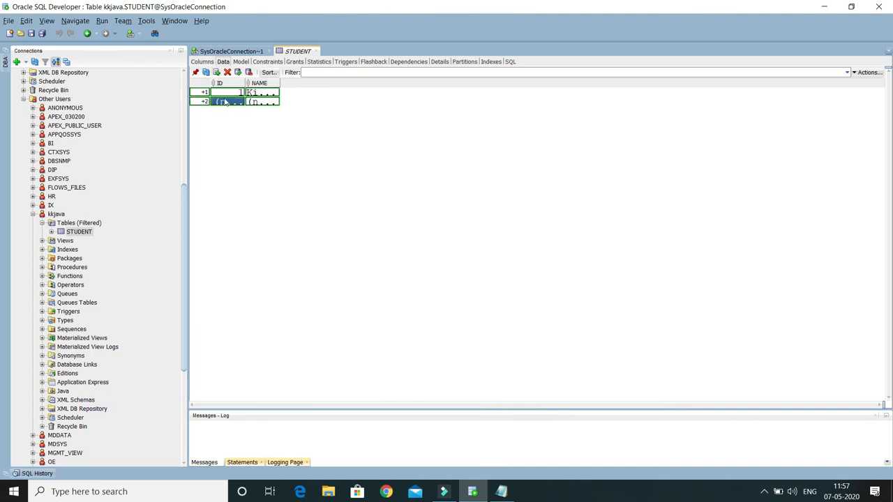
pyautogui.doubleClick(227, 103)
pyautogui.doubleClick(264, 103)
pyautogui.write('Sean')
pyautogui.click(381, 144)
pyautogui.click(238, 73)
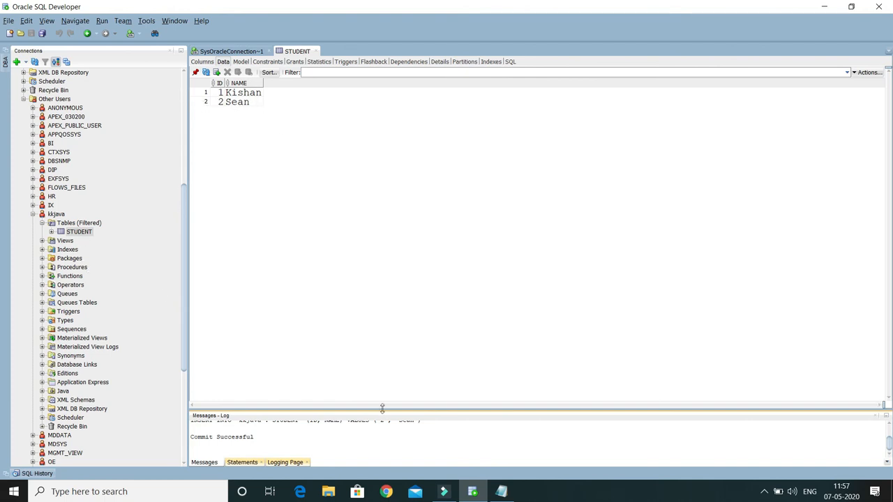
# Enlarge the messages log and highlight the two INSERT statements for the STUDENT table to review them
pyautogui.moveTo(393, 191); pyautogui.dragTo(393, 192)
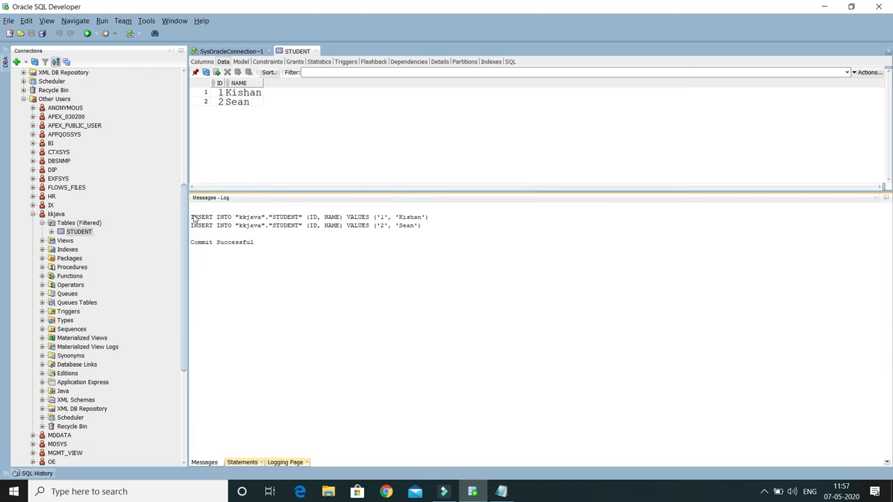
pyautogui.moveTo(194, 217); pyautogui.dragTo(425, 229)
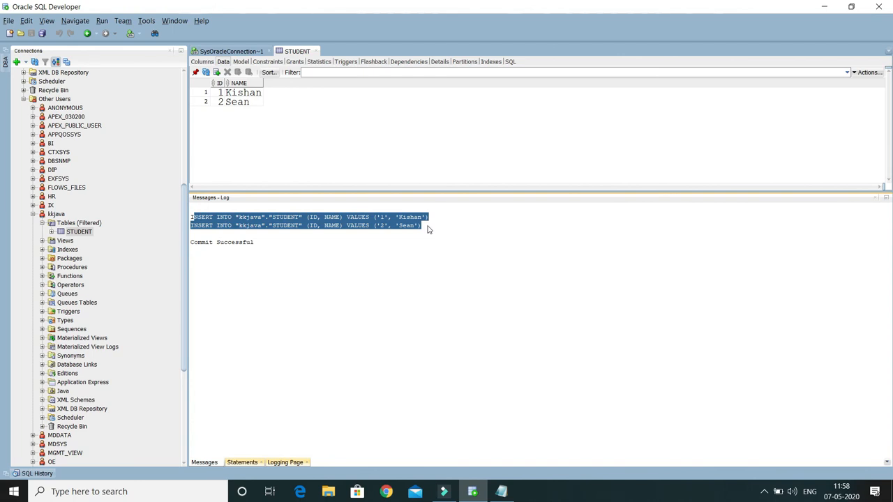